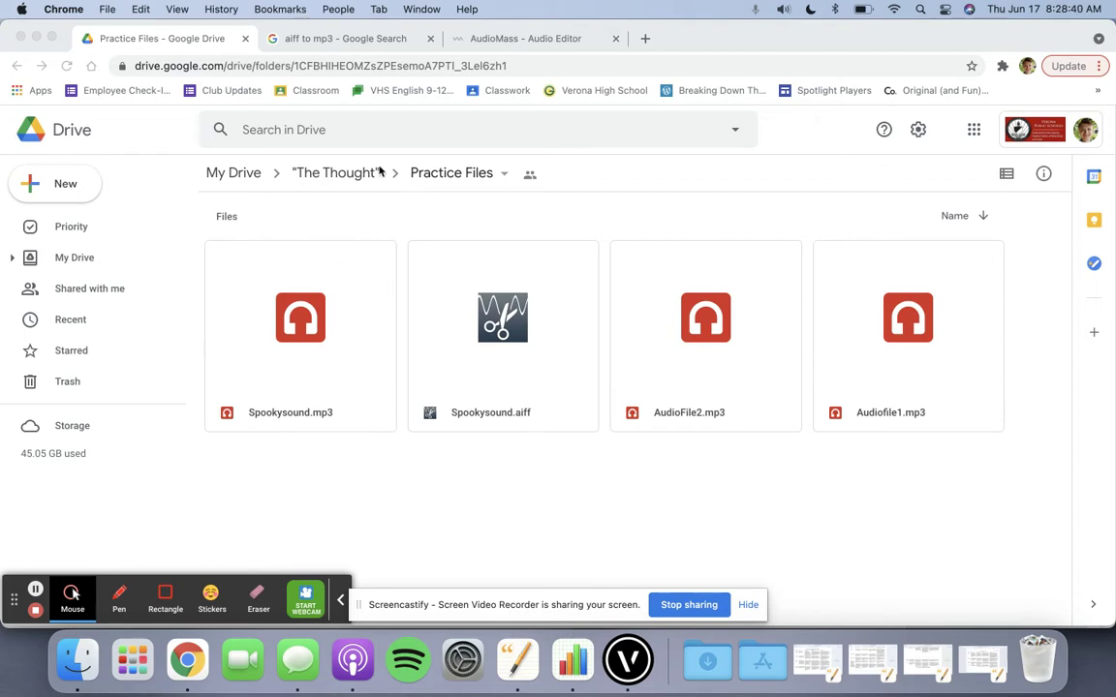
pyautogui.click(354, 186)
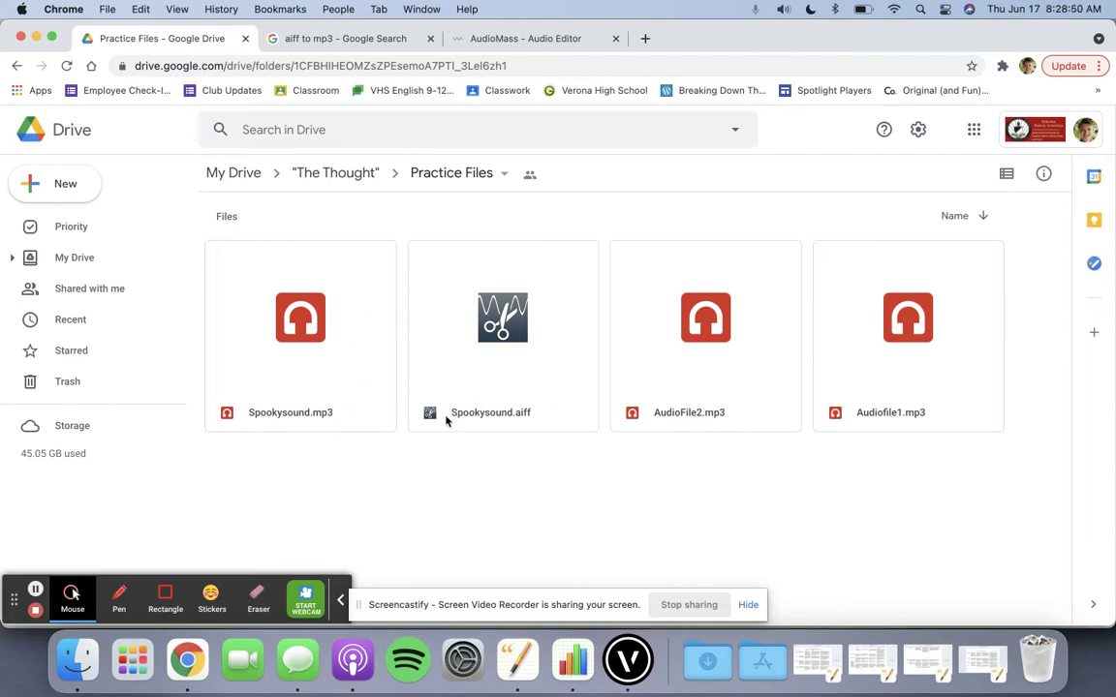
pyautogui.moveTo(446, 338); pyautogui.dragTo(519, 437)
pyautogui.click(465, 41)
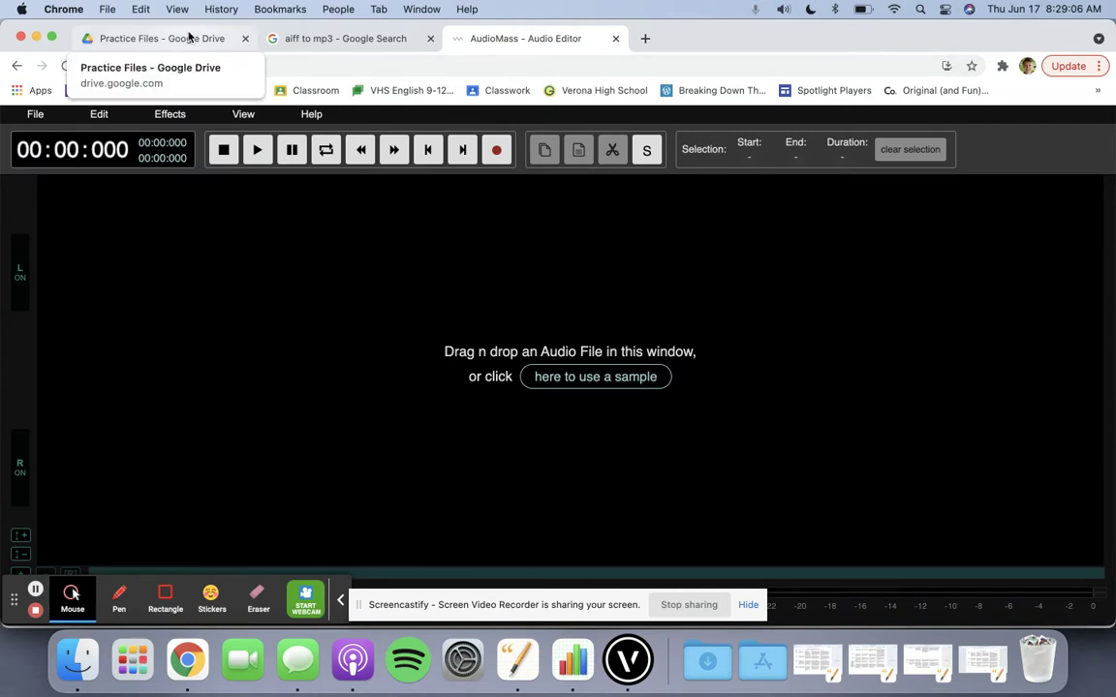
pyautogui.press('super+1')
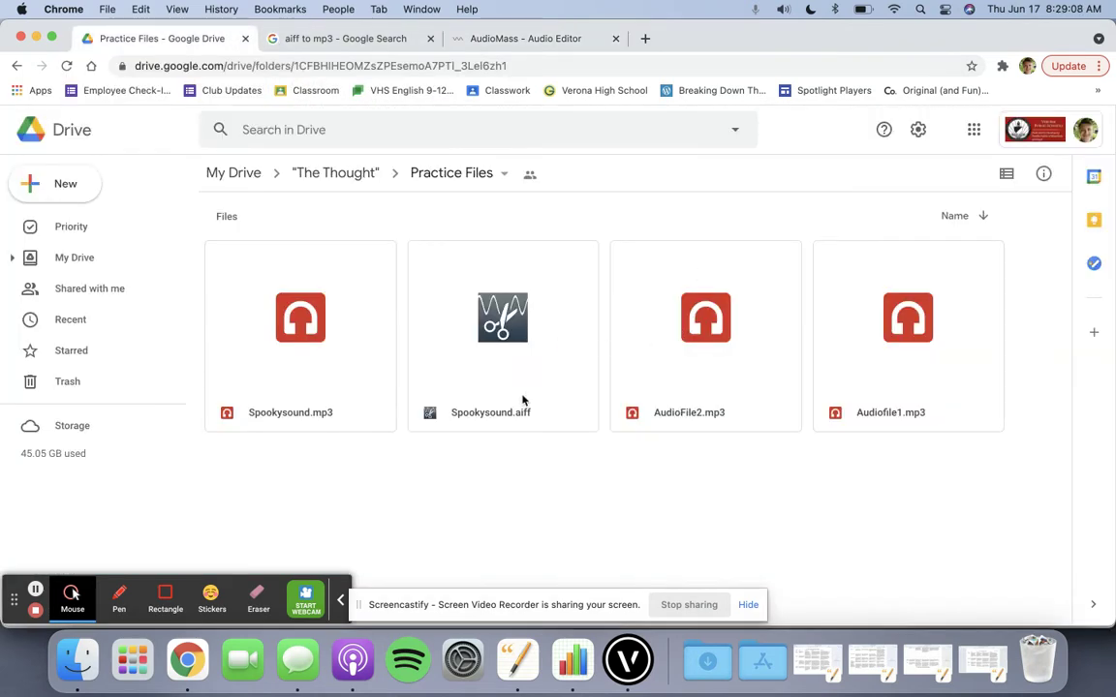
# Download Spookysound.aiff from the Practice Files folder and look through the downloaded files.
pyautogui.rightClick(511, 426)
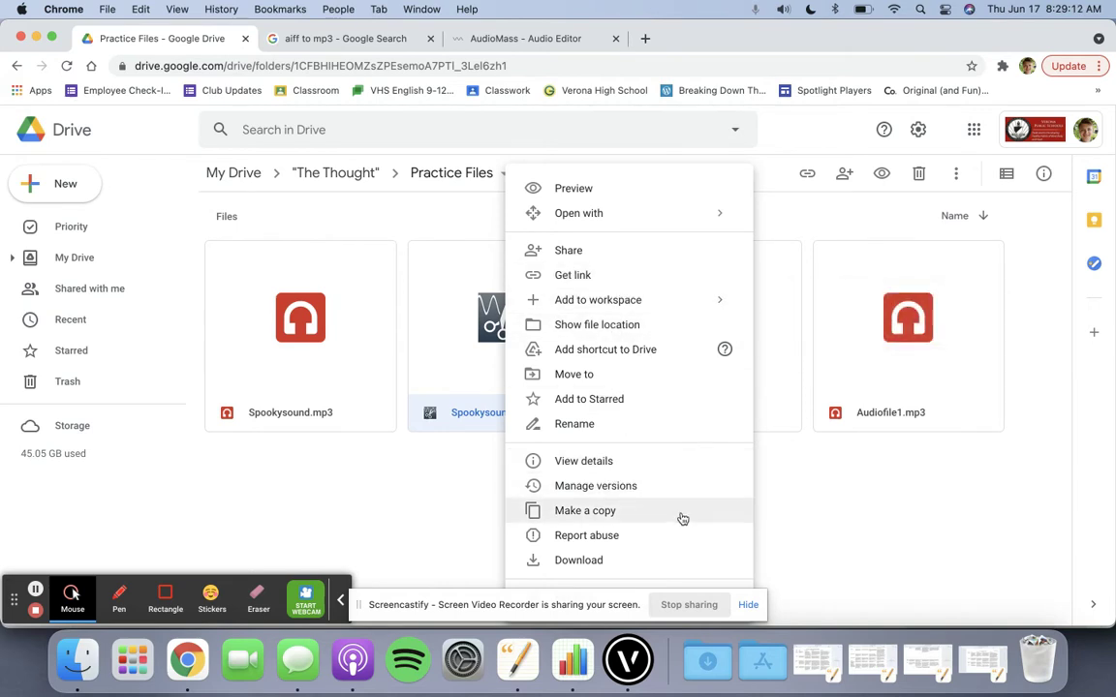
pyautogui.click(459, 347)
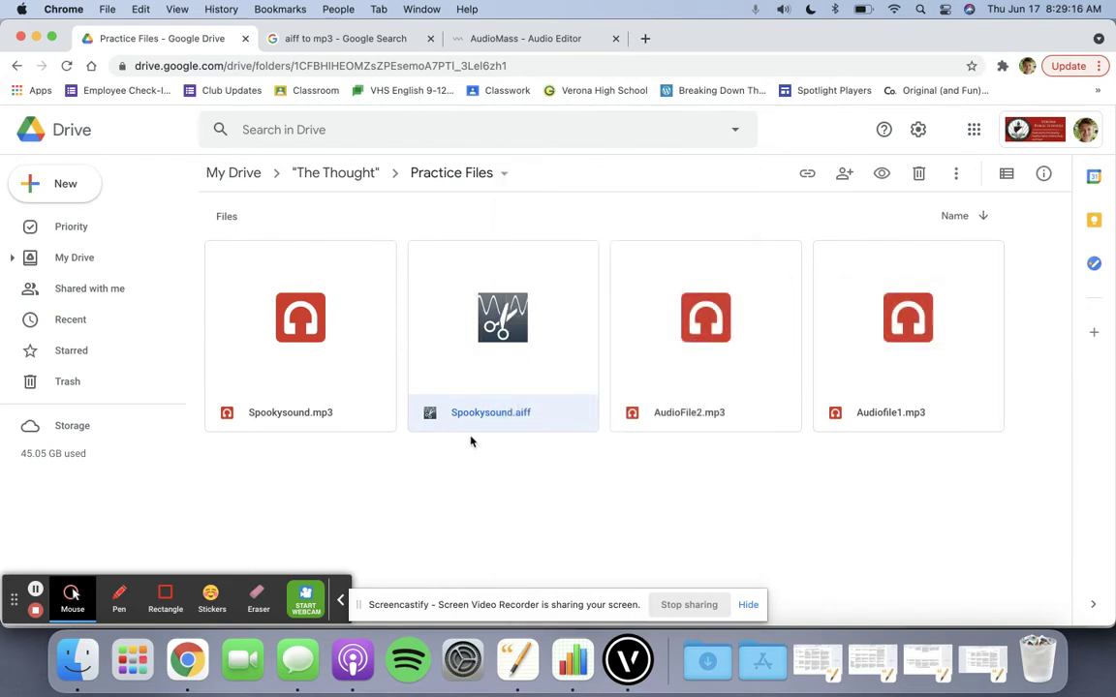
pyautogui.rightClick(541, 349)
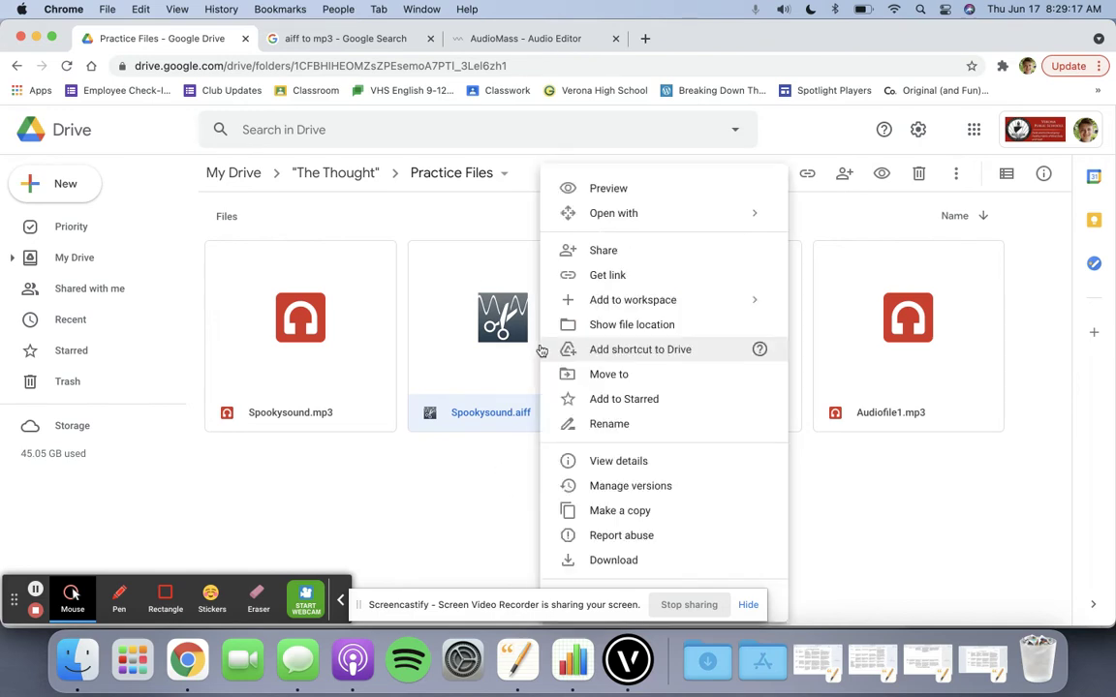
pyautogui.click(647, 562)
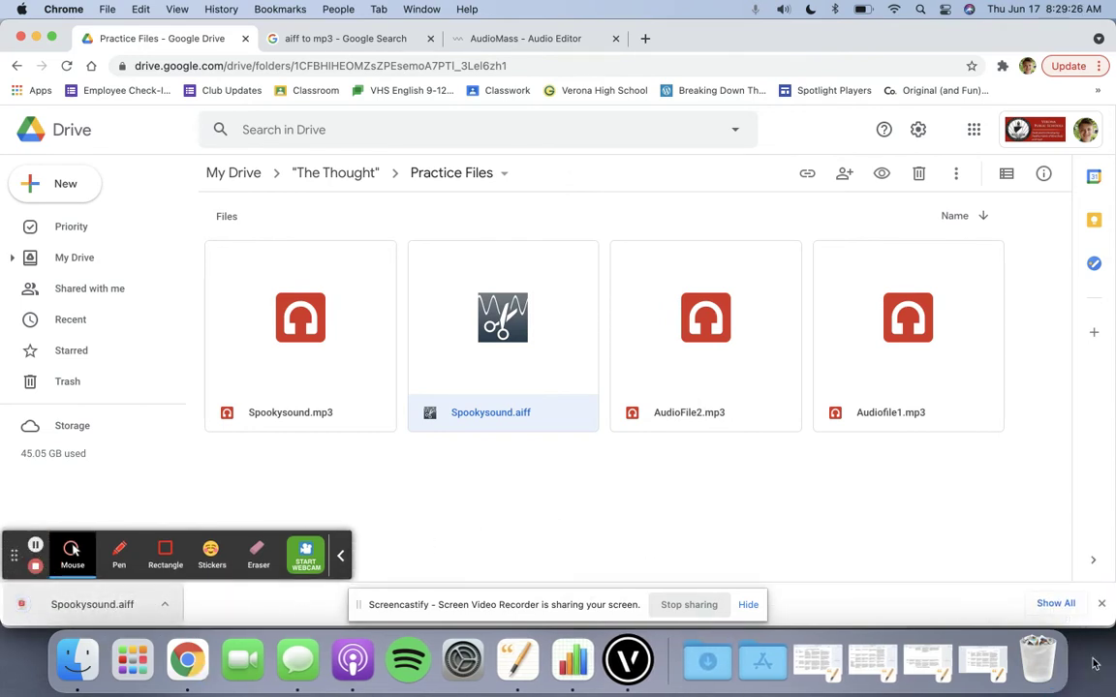
pyautogui.click(1102, 604)
pyautogui.click(708, 660)
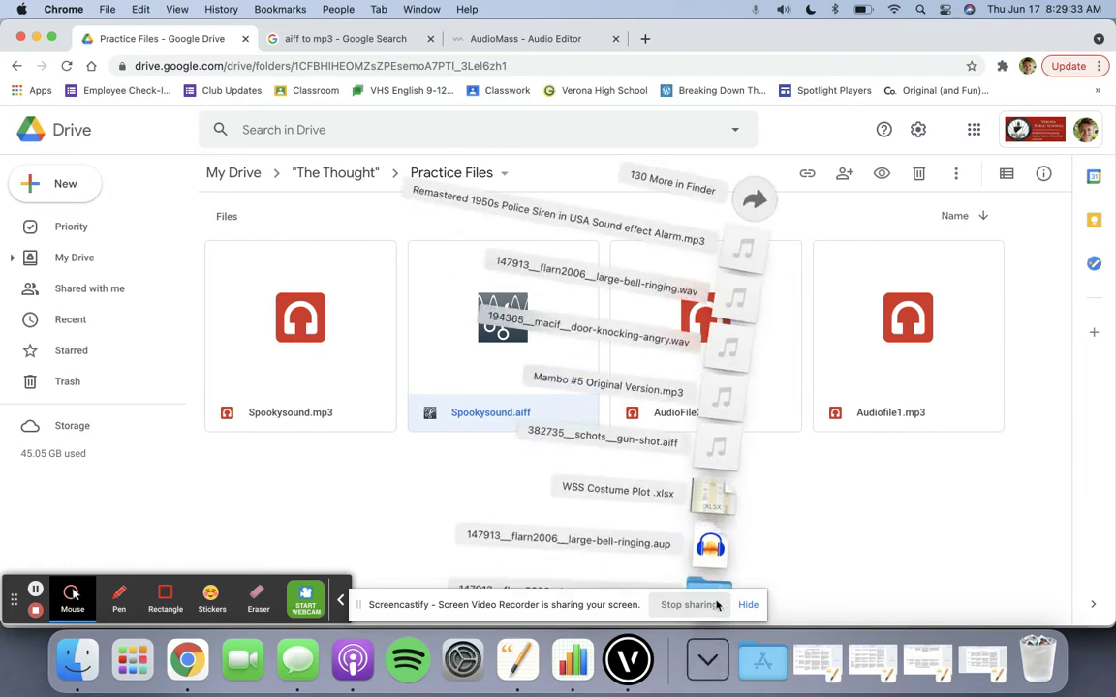
pyautogui.click(820, 598)
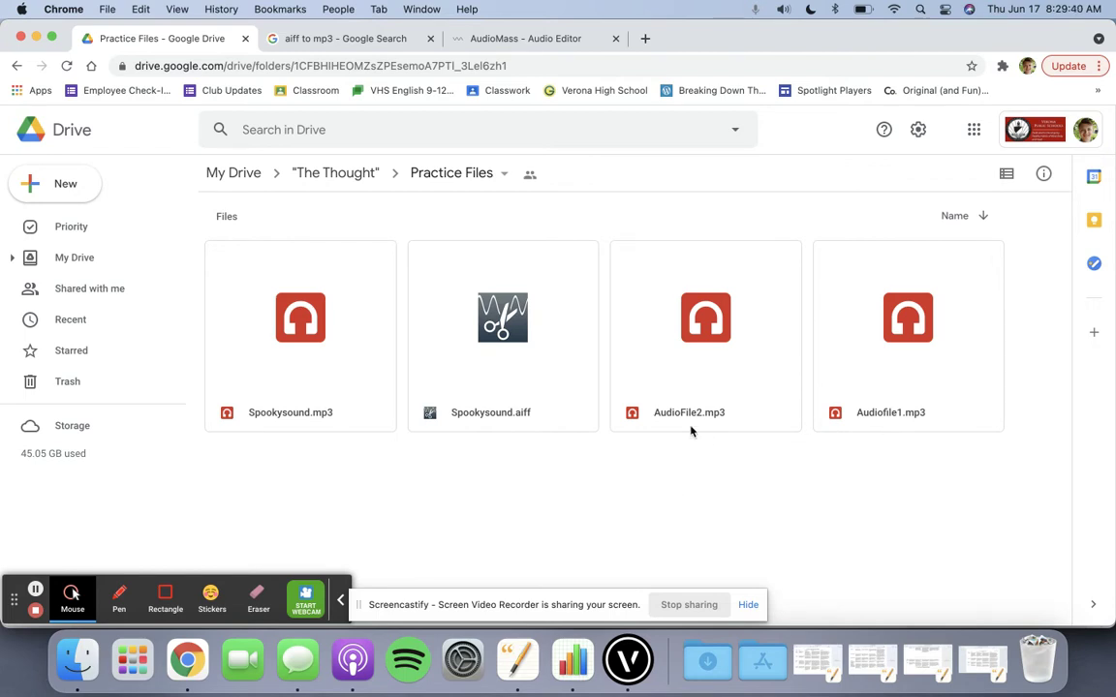
# Download Audiofile1.mp3 and AudioFile2.mp3 from the Practice Files folder.
pyautogui.rightClick(853, 414)
pyautogui.click(837, 569)
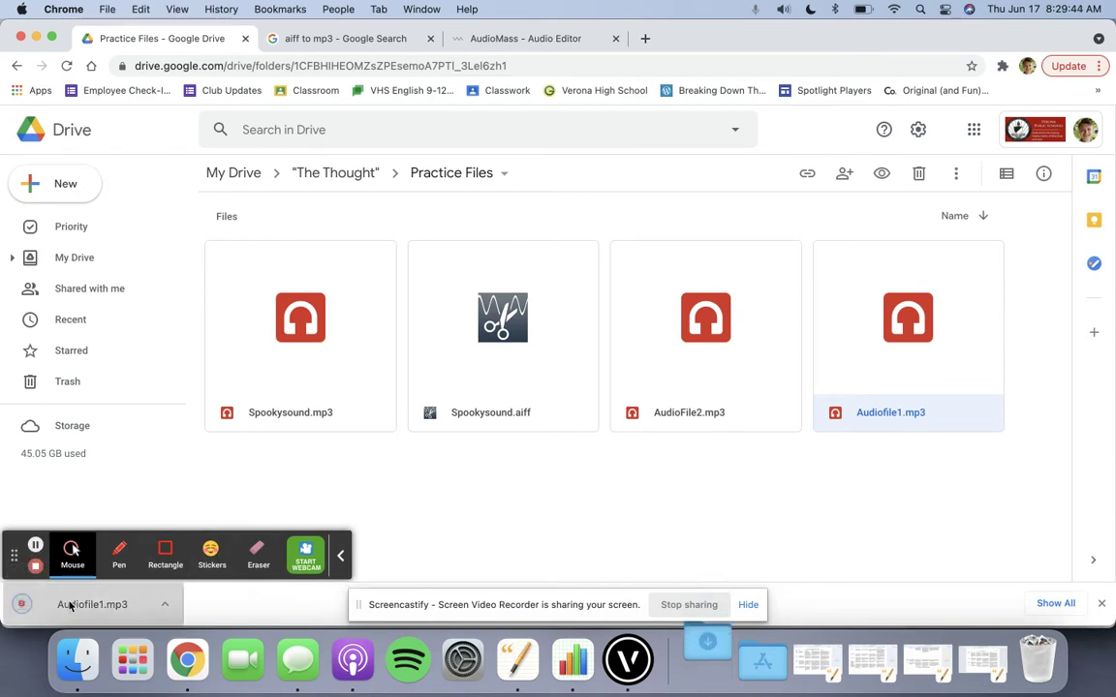
pyautogui.rightClick(693, 381)
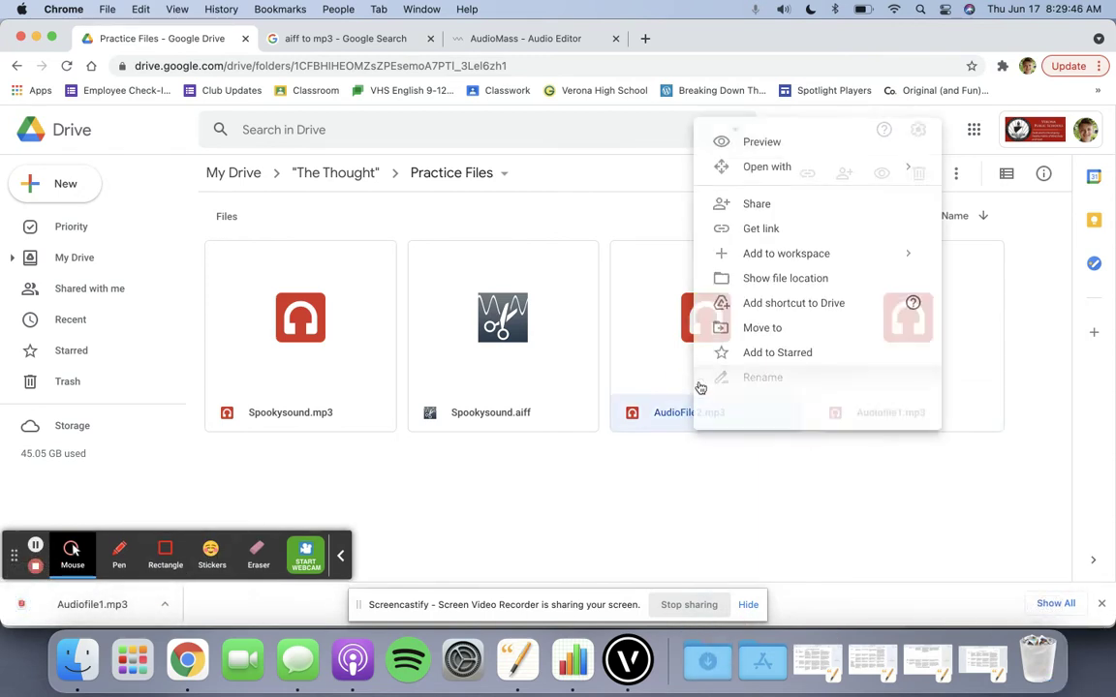
pyautogui.click(773, 515)
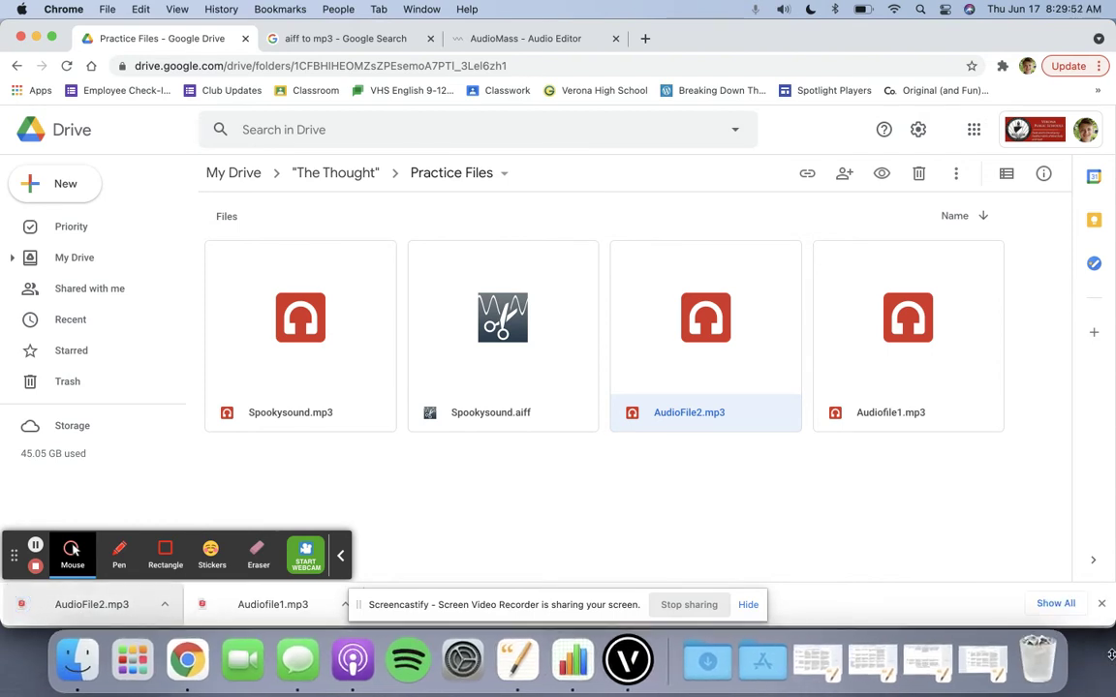
pyautogui.click(618, 473)
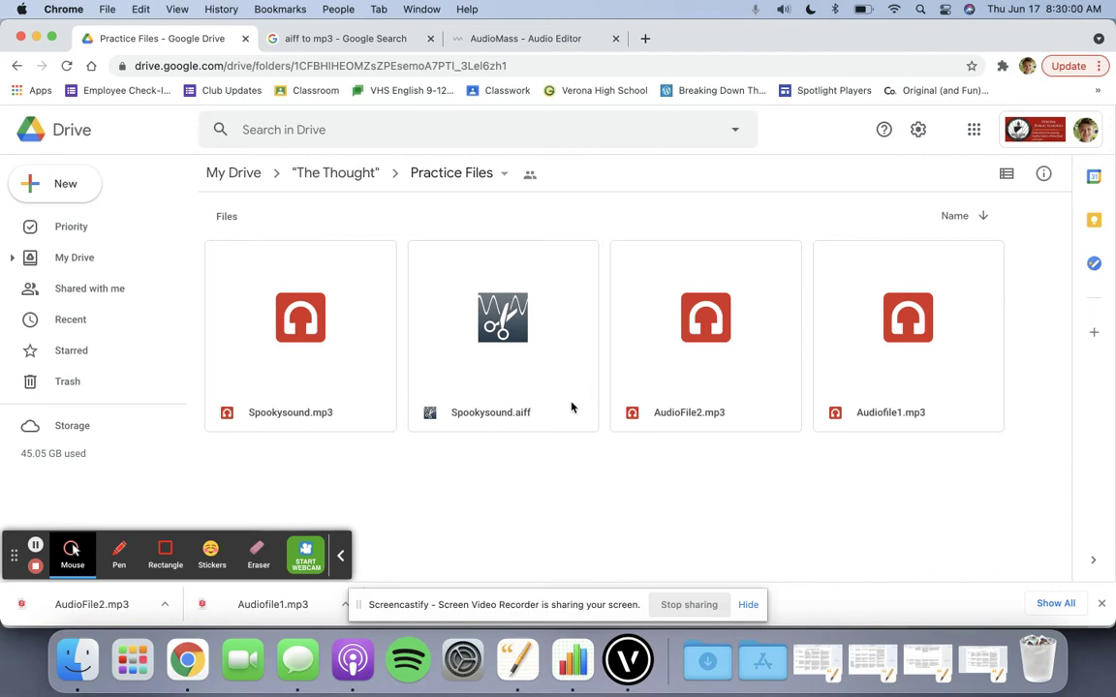
pyautogui.click(1101, 603)
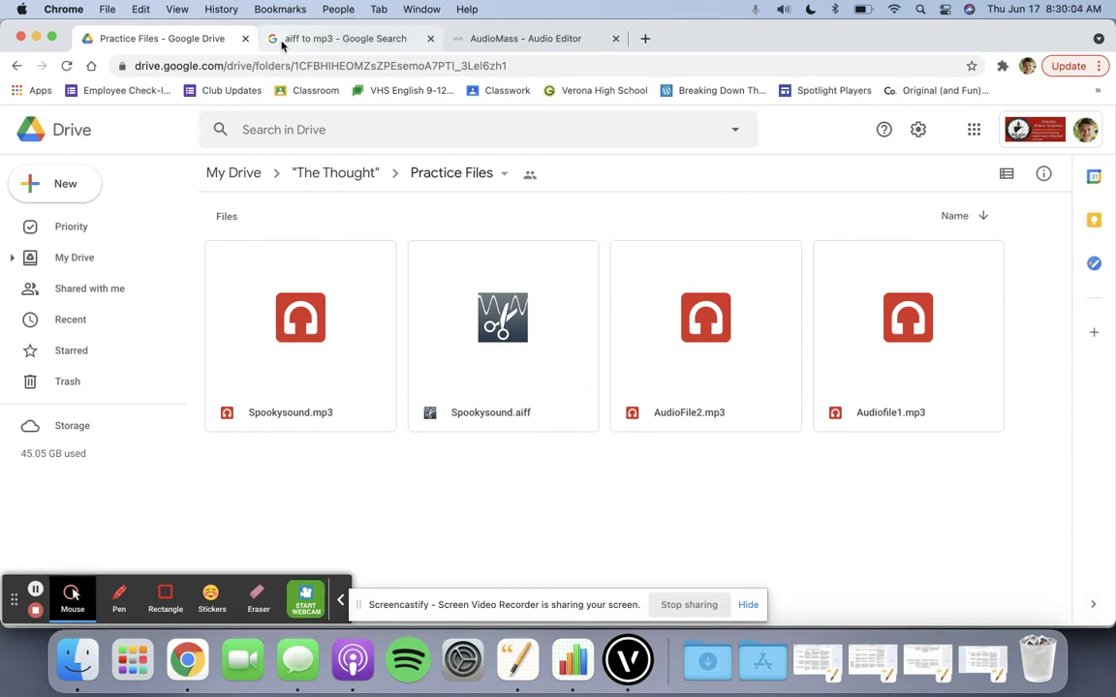
# Open FreeConvert.com's AIFF to MP3 Converter from the "aiff to mp3" search results.
pyautogui.click(283, 44)
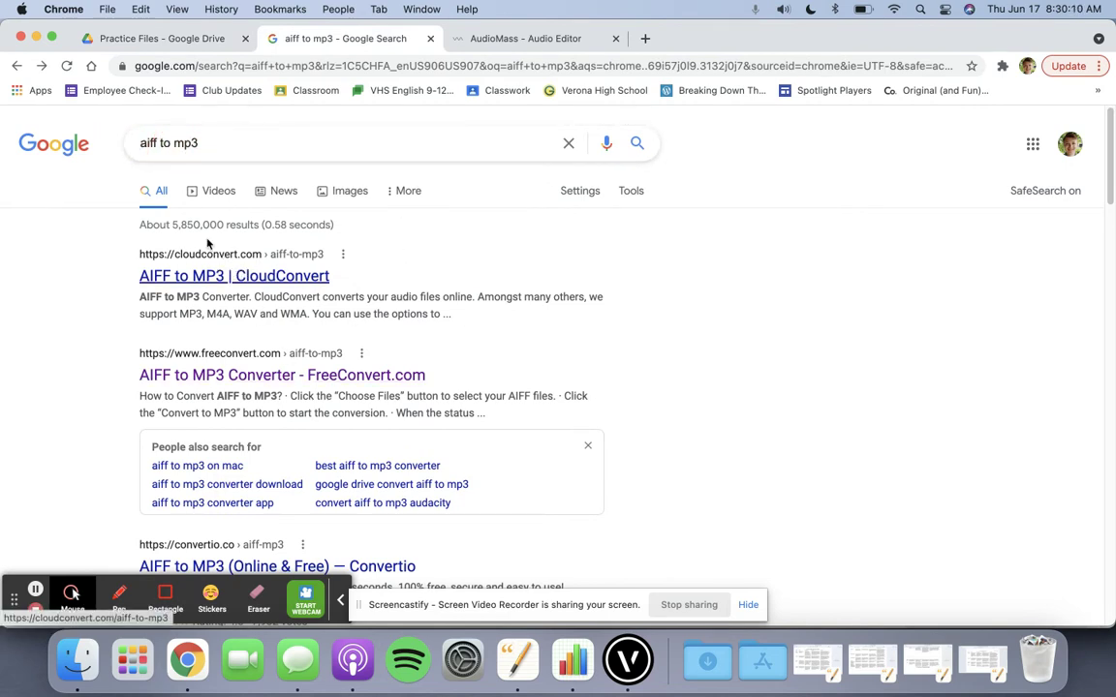
pyautogui.click(221, 377)
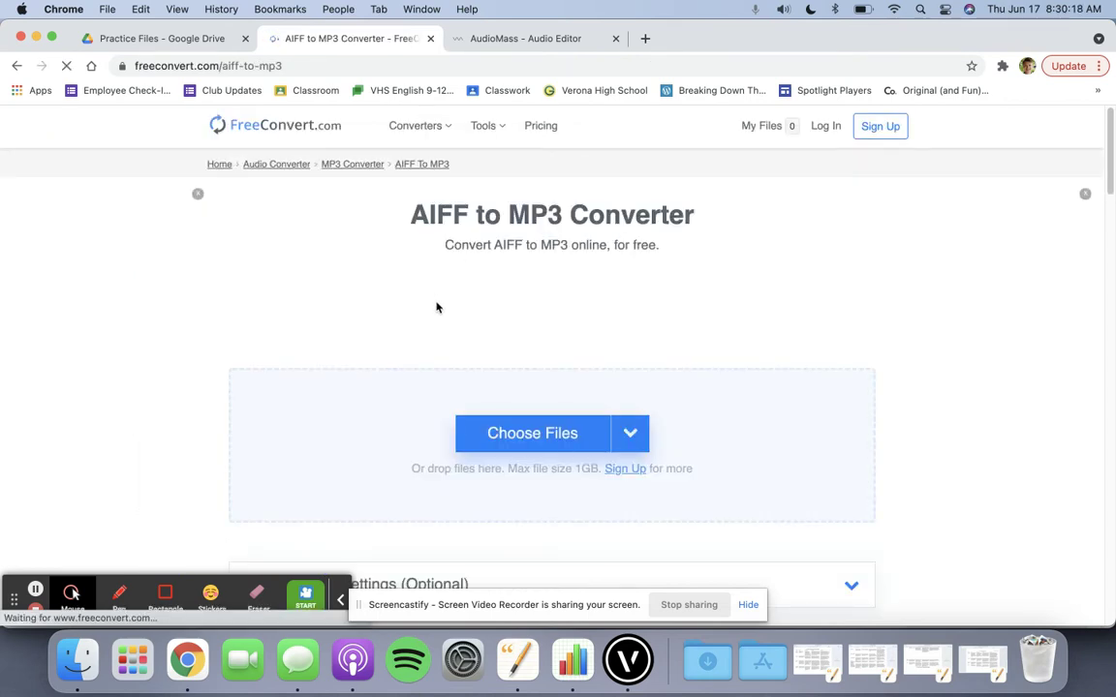
pyautogui.click(404, 221)
pyautogui.moveTo(589, 223); pyautogui.dragTo(678, 240)
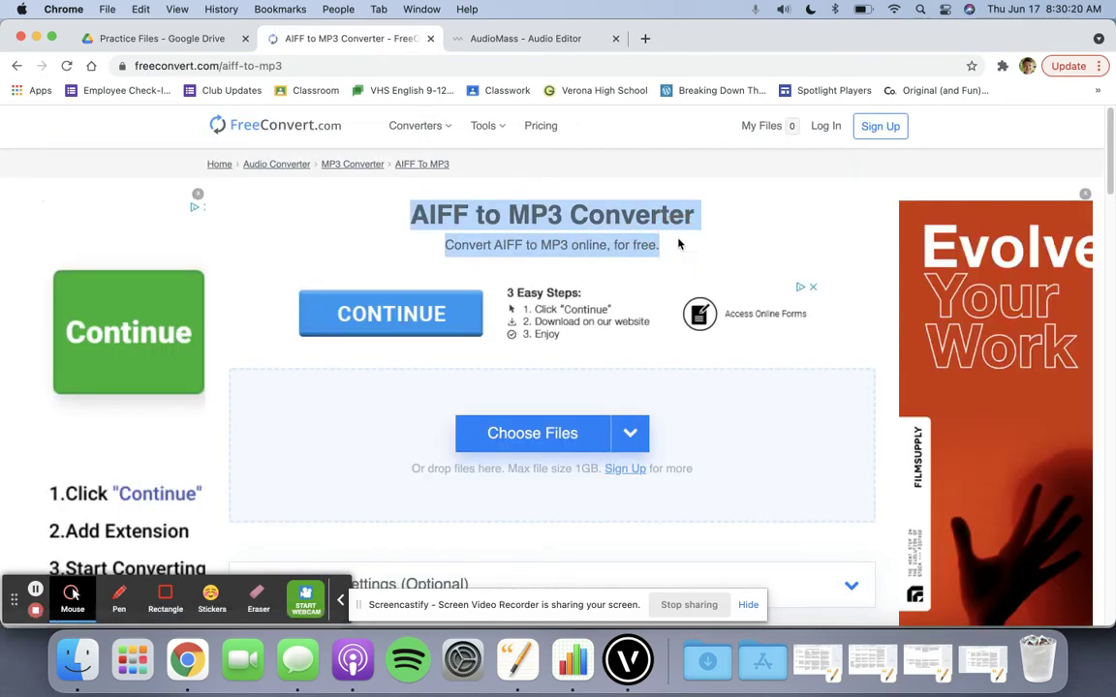
pyautogui.click(678, 244)
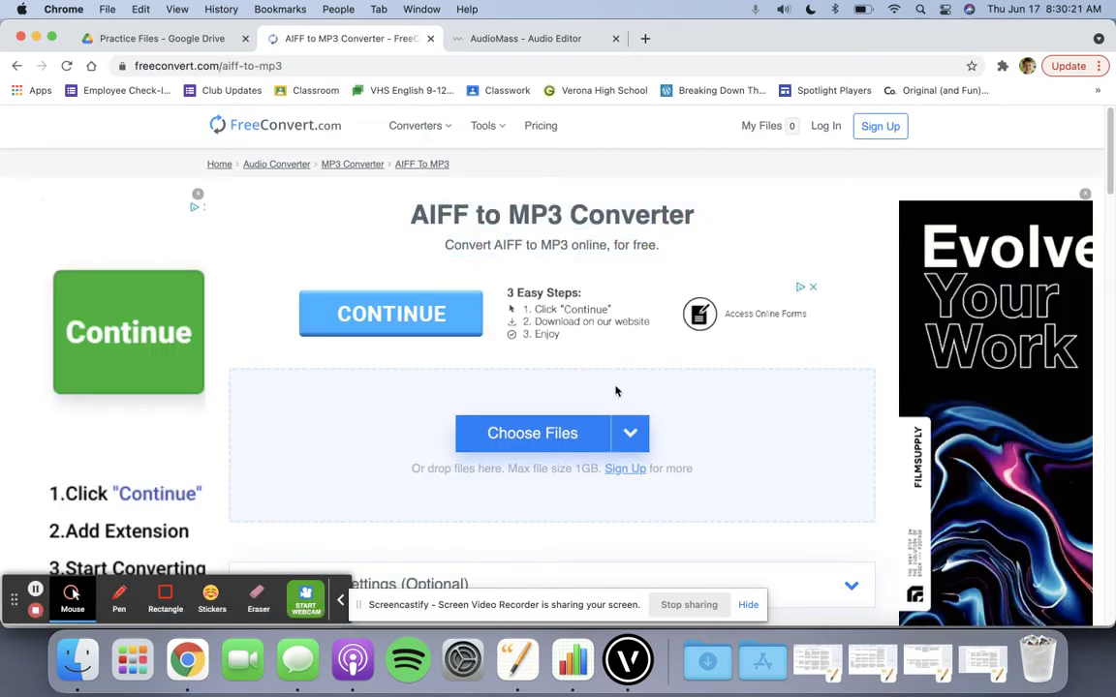
# Load Spookysound.aiff from the Desktop into the AIFF to MP3 converter.
pyautogui.click(533, 435)
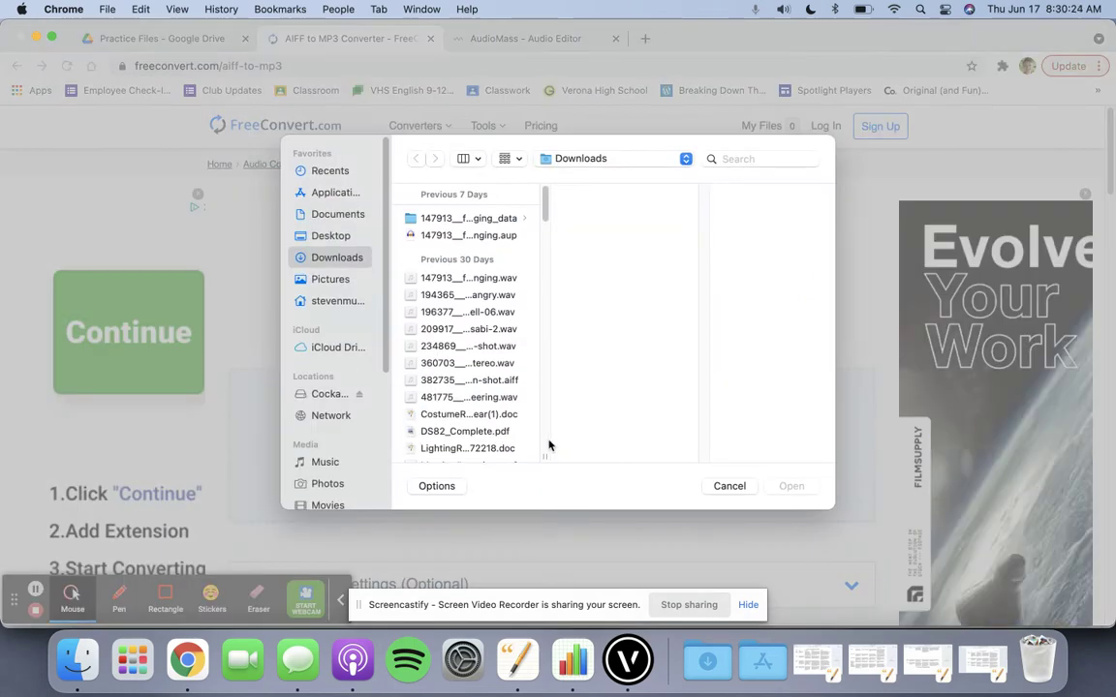
pyautogui.click(320, 236)
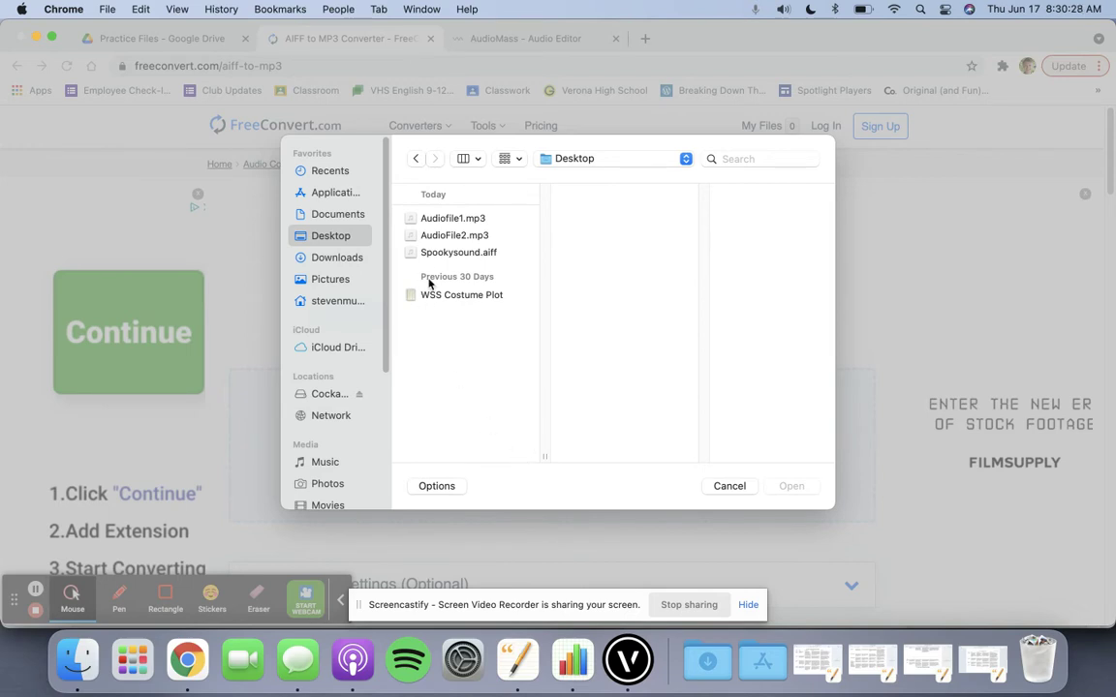
pyautogui.click(489, 253)
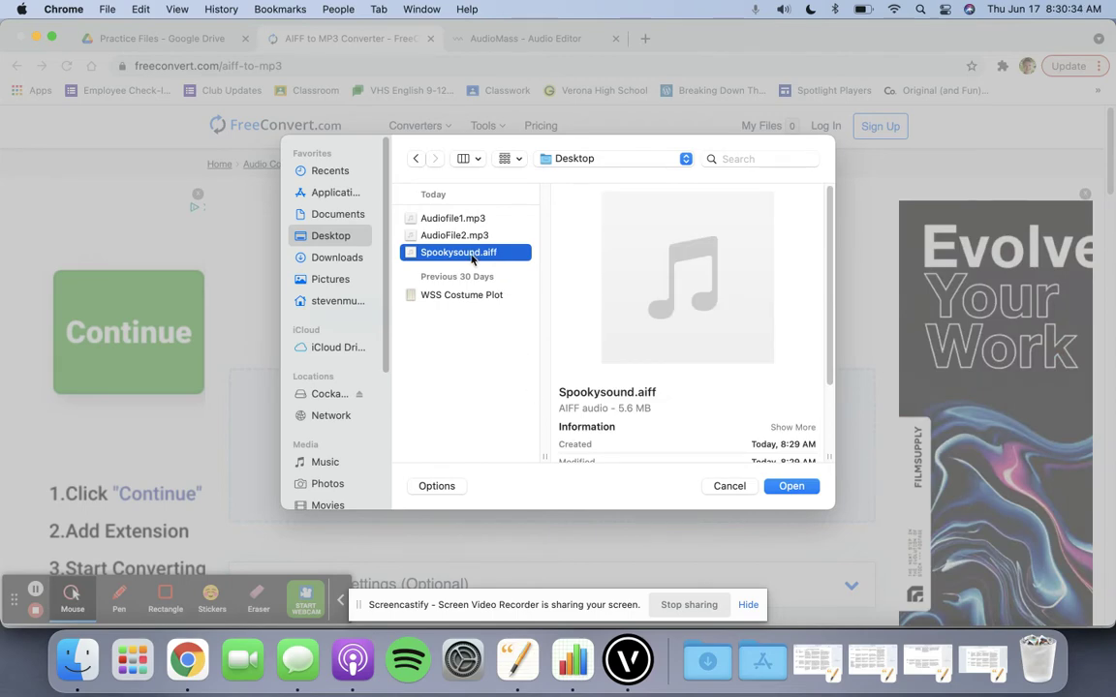
pyautogui.click(790, 488)
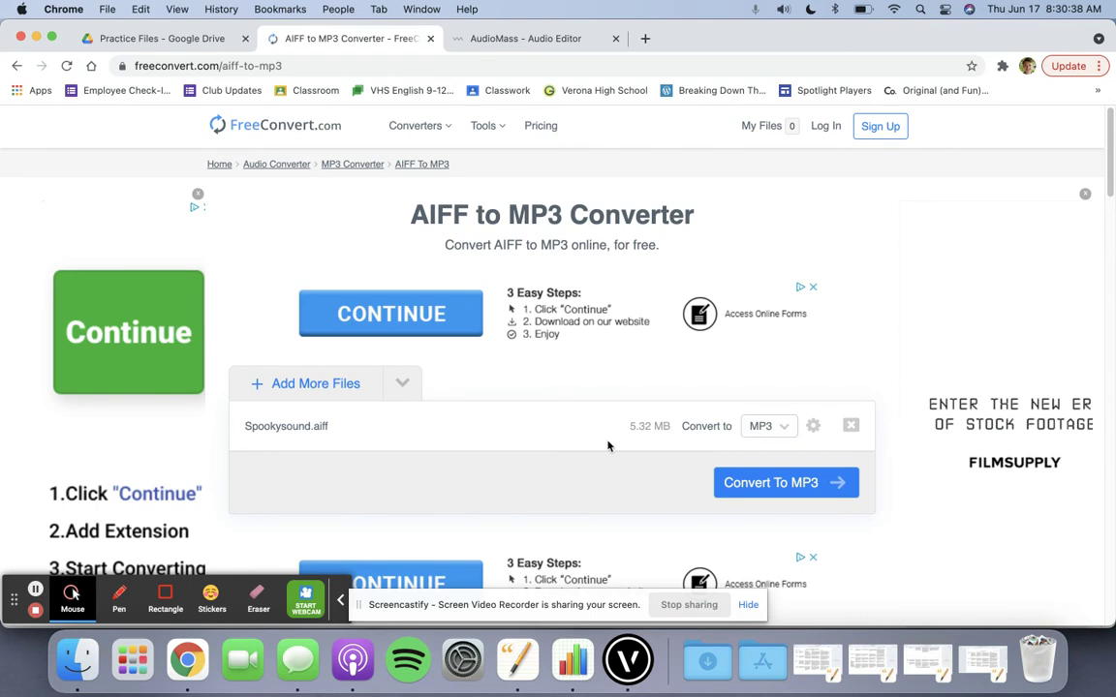
# Try WAV as the output format for Spookysound.aiff and set it back to MP3.
pyautogui.click(765, 433)
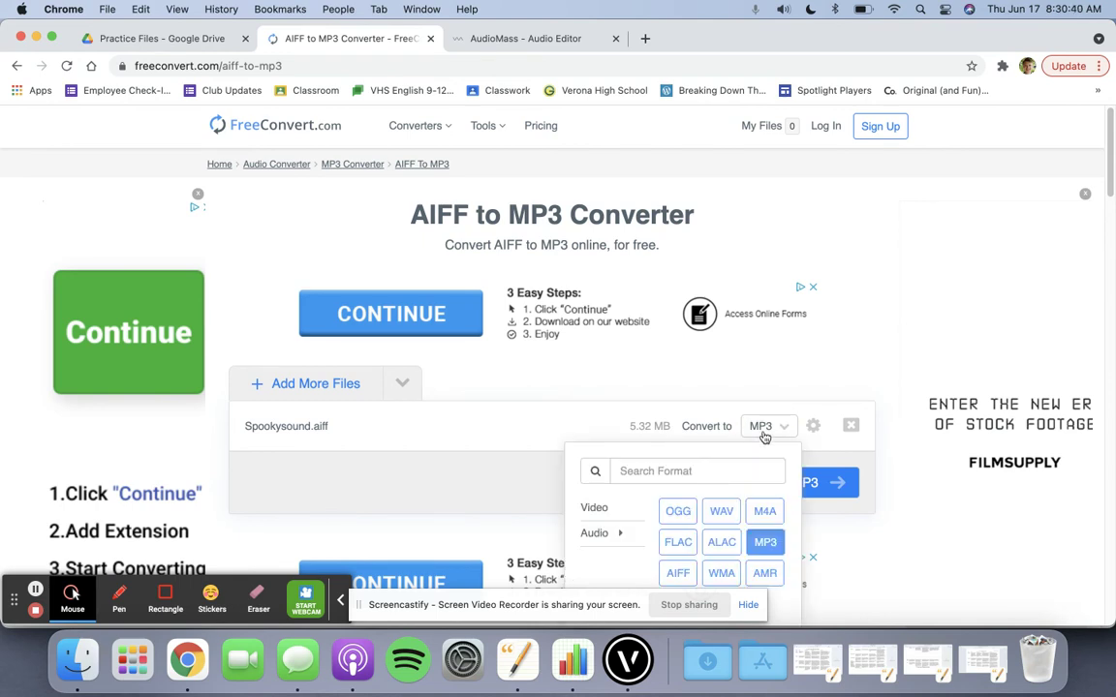
pyautogui.click(734, 516)
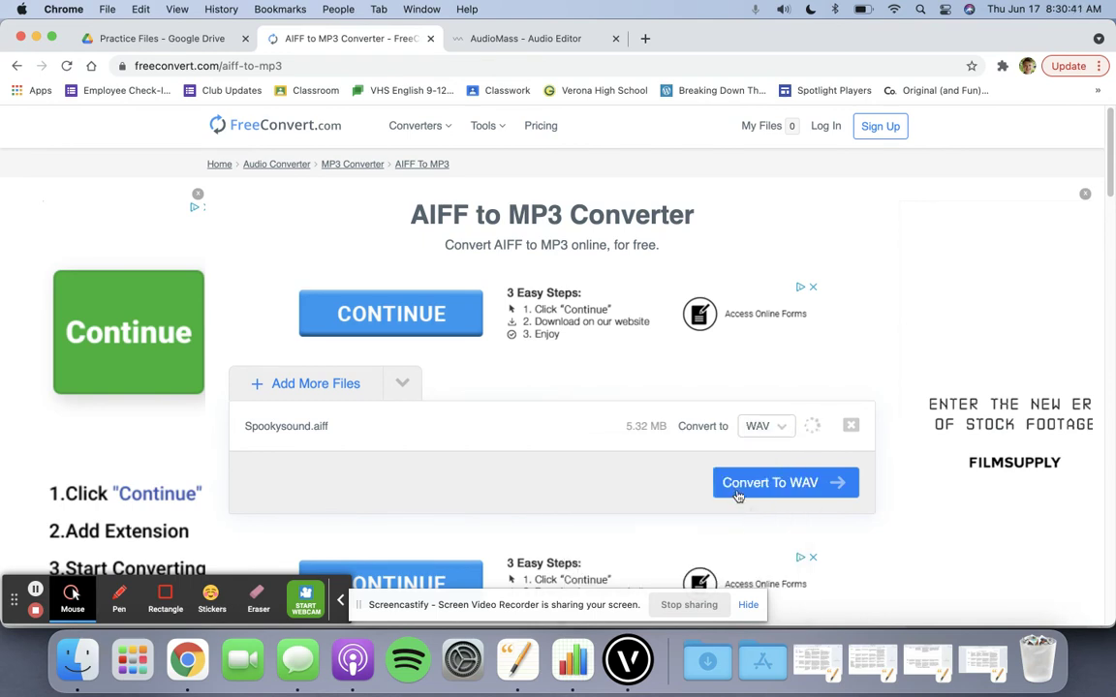
pyautogui.click(765, 427)
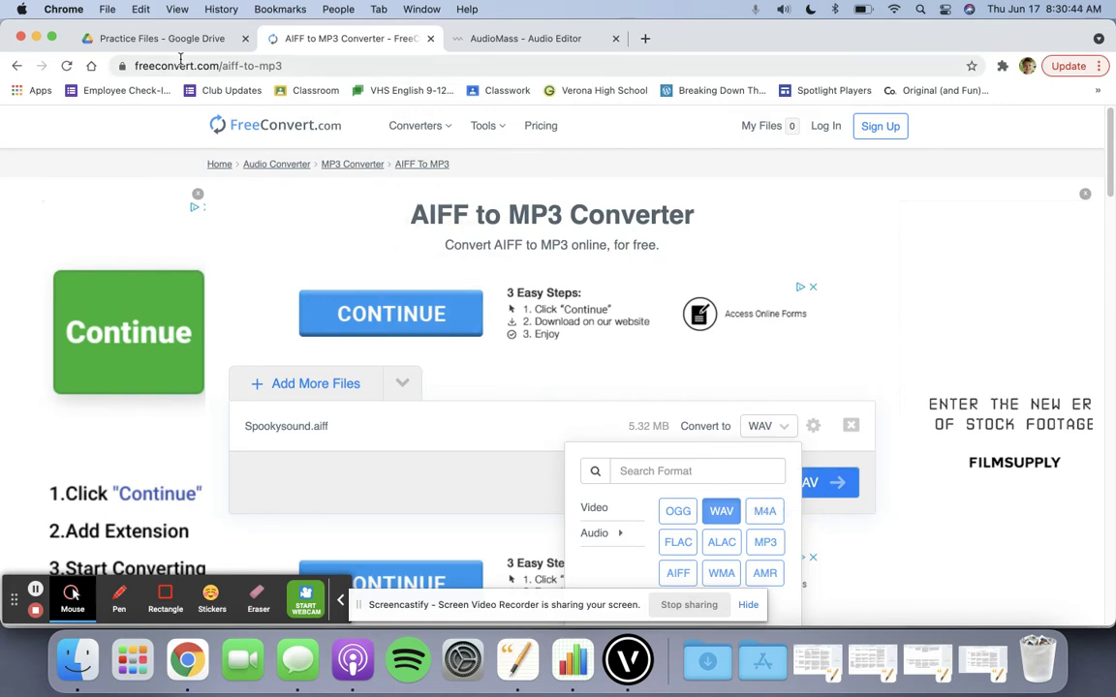
pyautogui.click(765, 541)
# Convert Spookysound.aiff to MP3 and download the converted file, leaving the converter site.
pyautogui.click(790, 482)
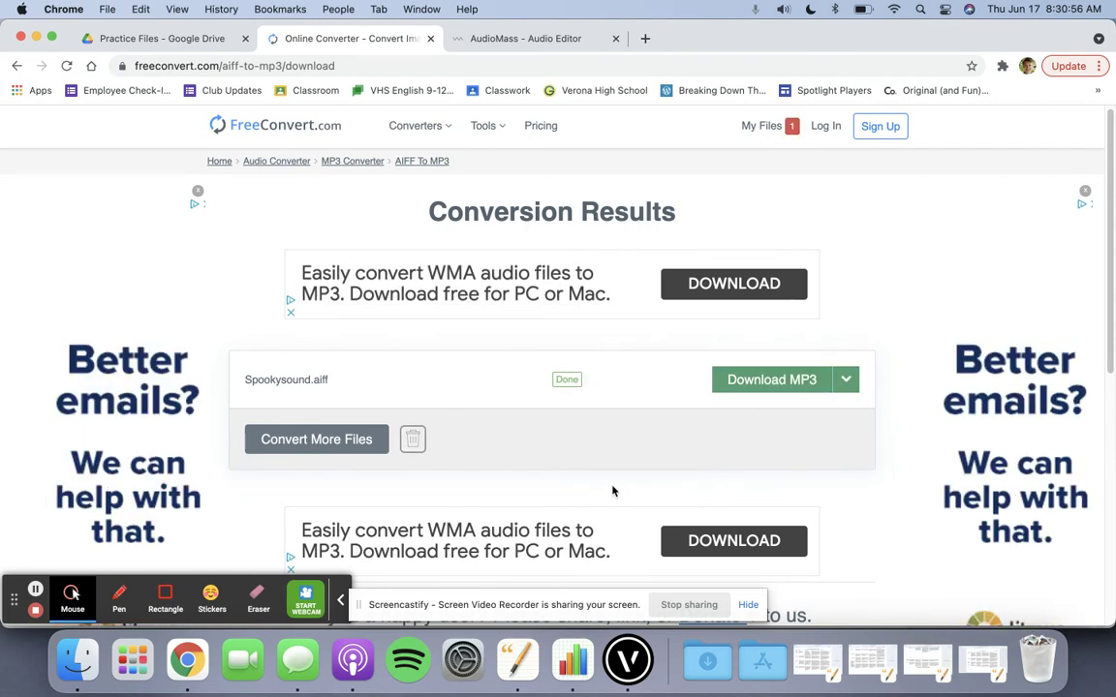
pyautogui.click(751, 384)
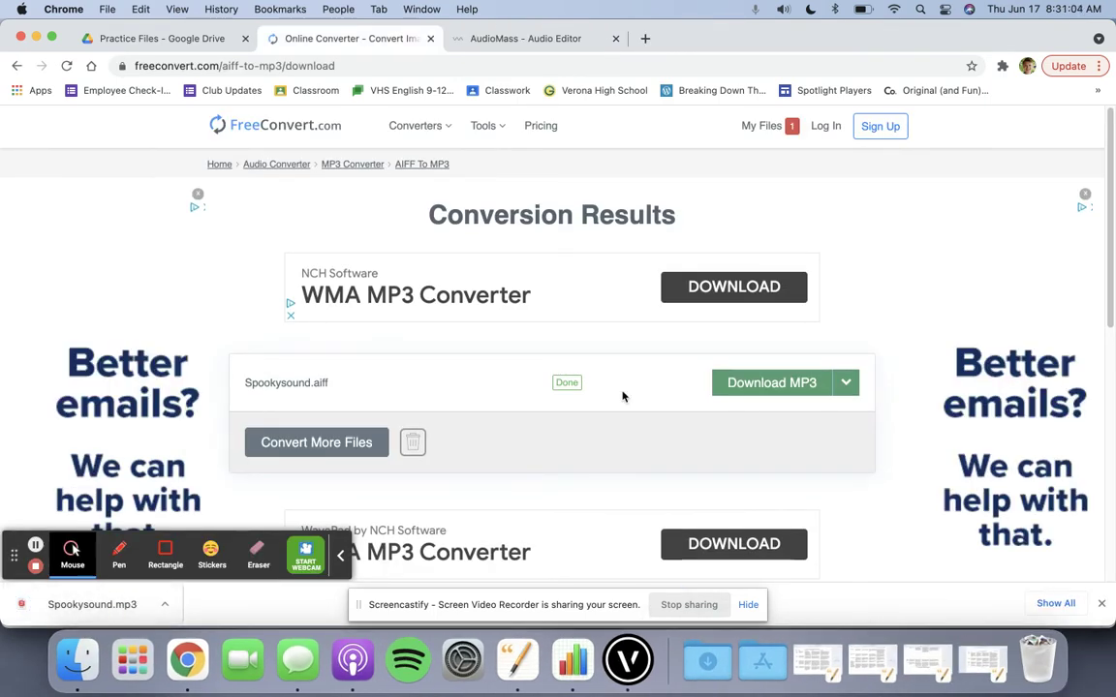
pyautogui.click(430, 39)
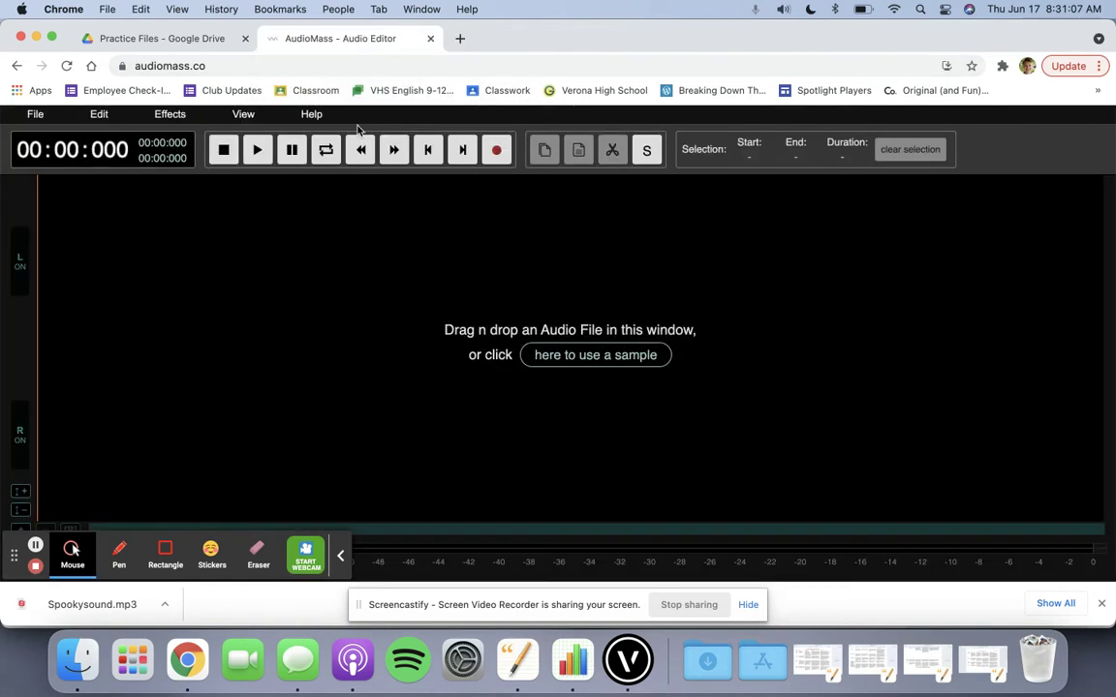
# Examine the AudioMass editor's web address, audiomass.co, and dismiss the finished download.
pyautogui.click(121, 66)
pyautogui.click(350, 60)
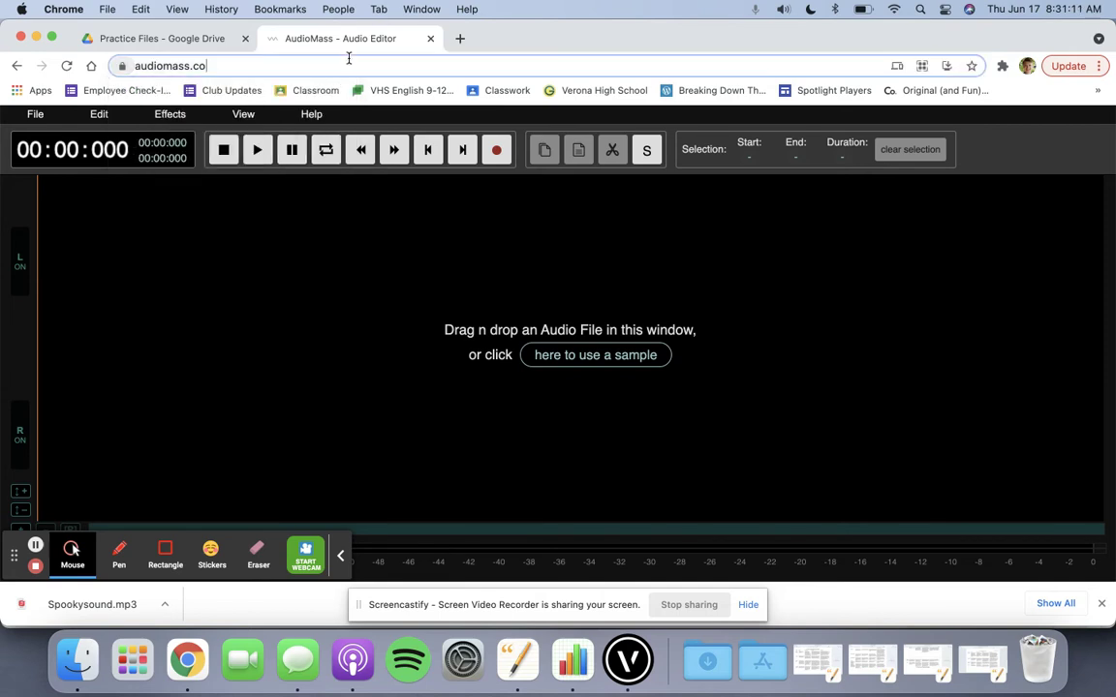
pyautogui.click(242, 66)
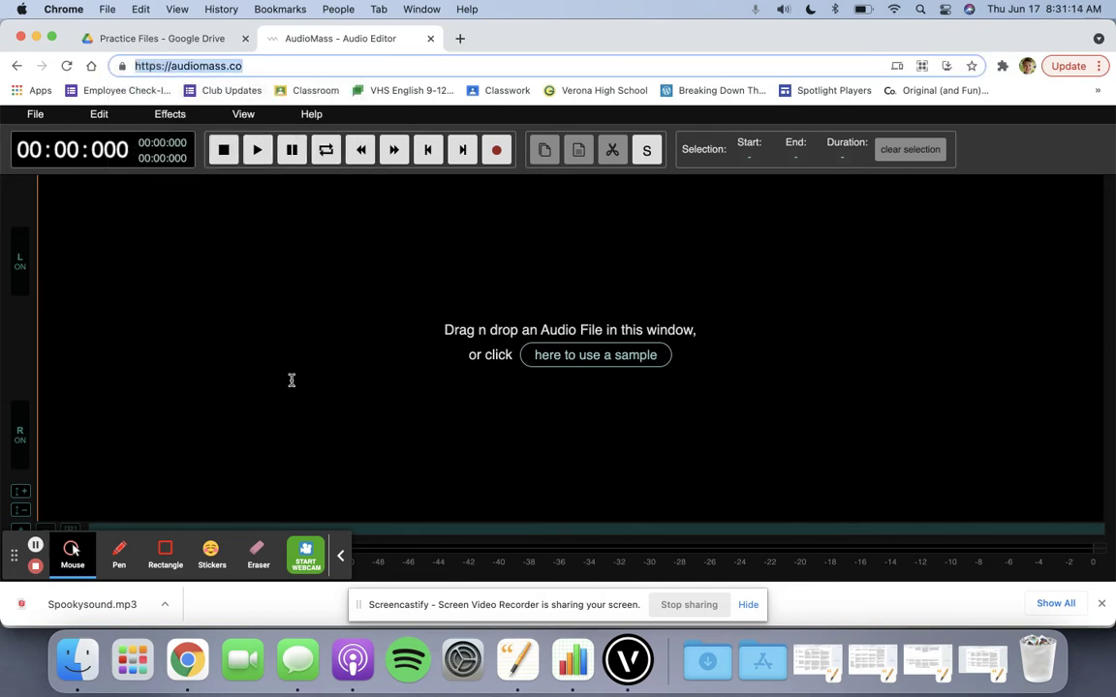
pyautogui.click(262, 73)
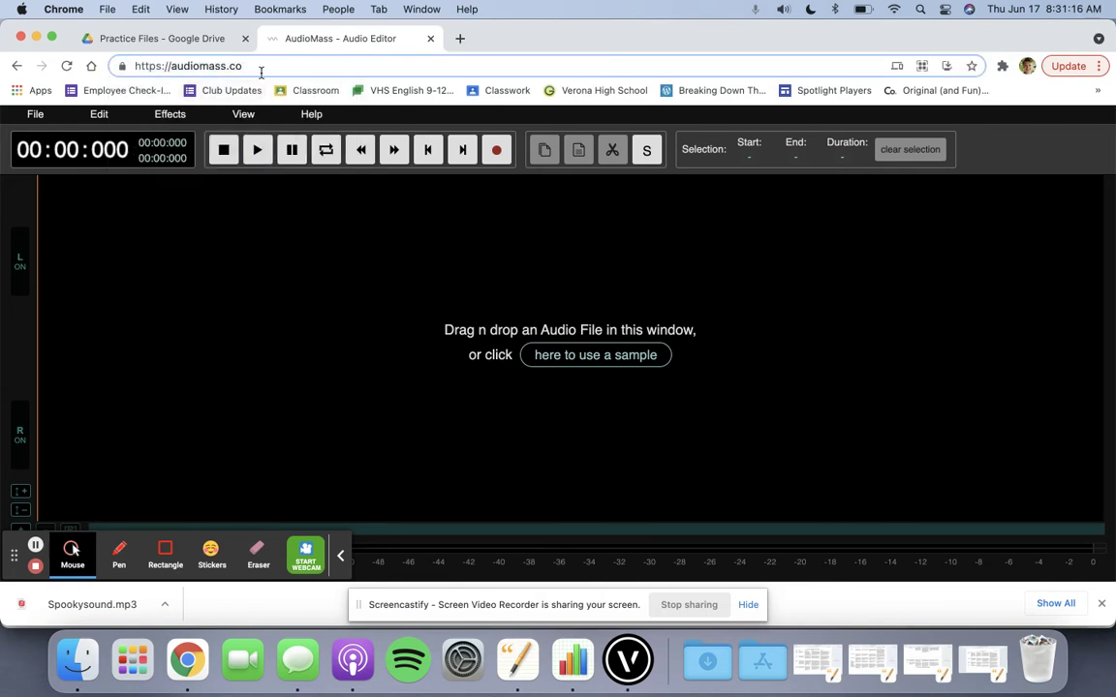
pyautogui.doubleClick(235, 70)
pyautogui.click(1102, 604)
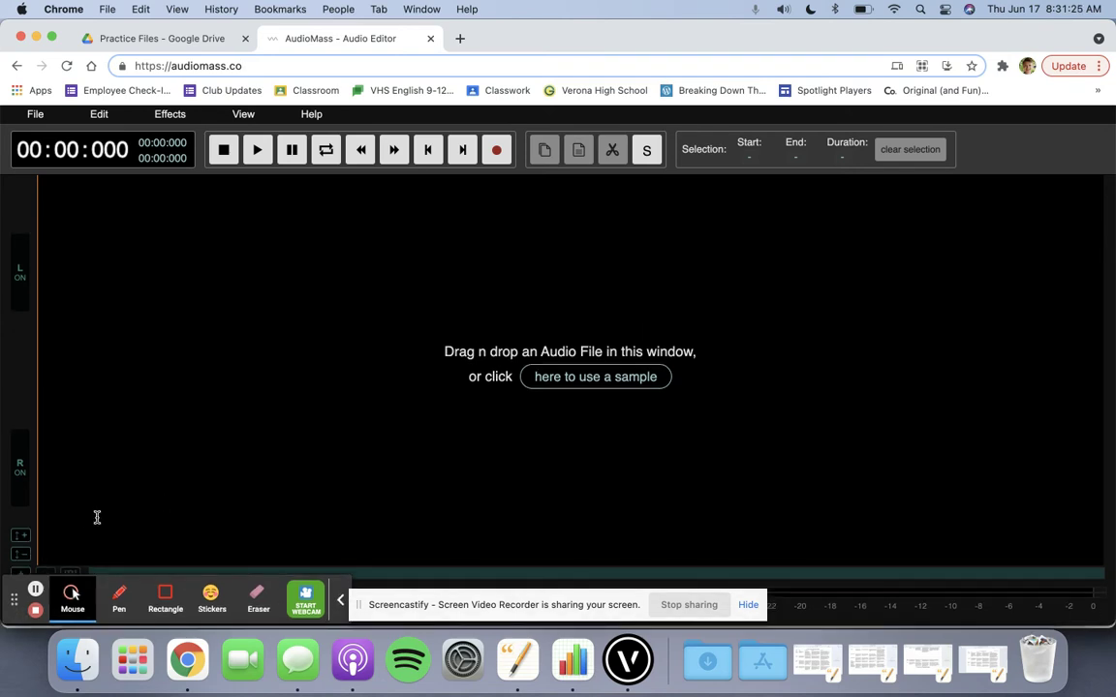
pyautogui.click(21, 609)
pyautogui.moveTo(21, 608); pyautogui.dragTo(784, 668)
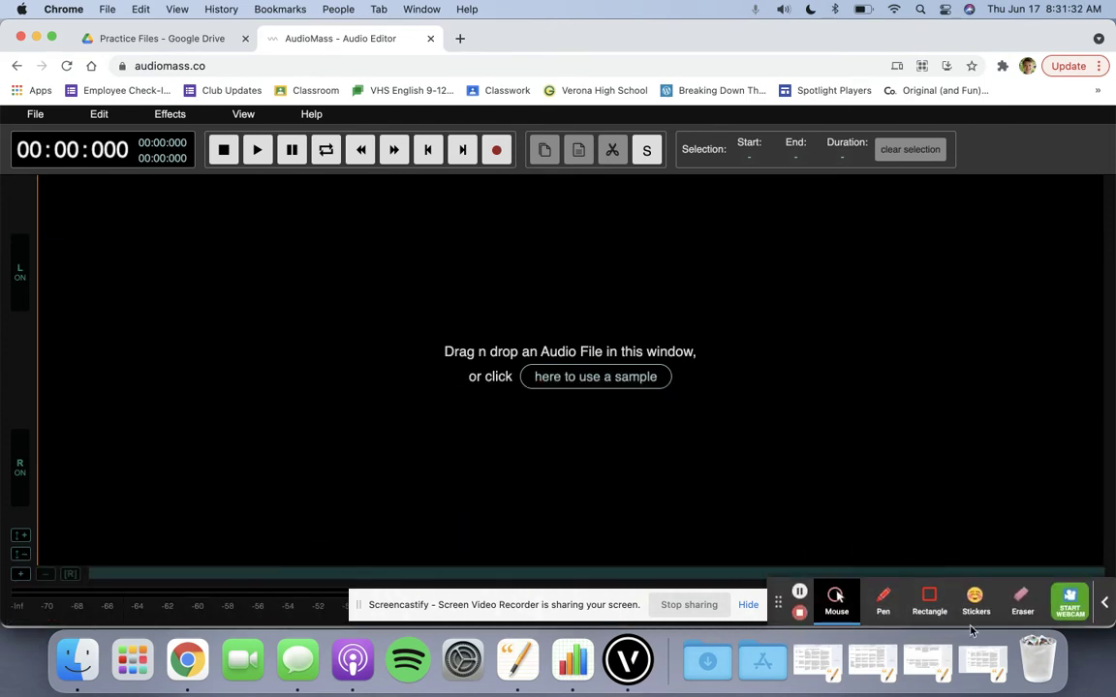
pyautogui.moveTo(795, 588)
pyautogui.mouseDown()
pyautogui.moveTo(481, 588)
pyautogui.moveTo(523, 588)
pyautogui.moveTo(607, 438)
pyautogui.moveTo(647, 493)
pyautogui.moveTo(795, 588)
pyautogui.mouseUp()
pyautogui.moveTo(919, 612); pyautogui.dragTo(823, 655)
# Narrow the AudioMass browser window to about three quarters of the screen and minimise the Props List document window.
pyautogui.moveTo(1088, 618); pyautogui.dragTo(813, 620)
pyautogui.click(1006, 433)
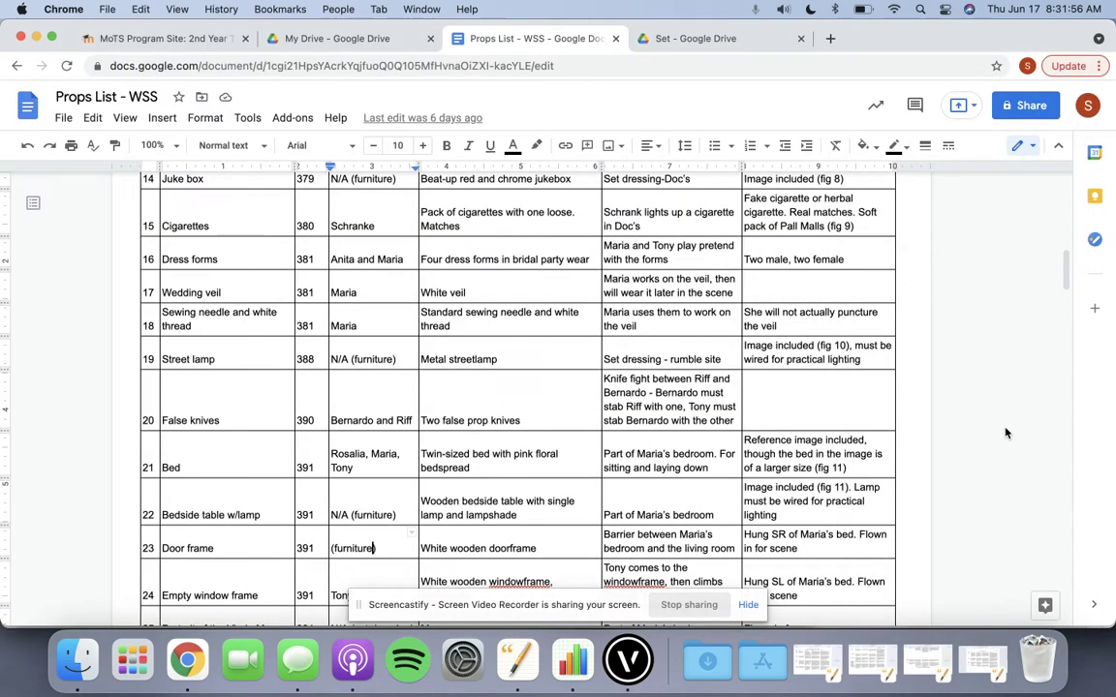
pyautogui.click(36, 38)
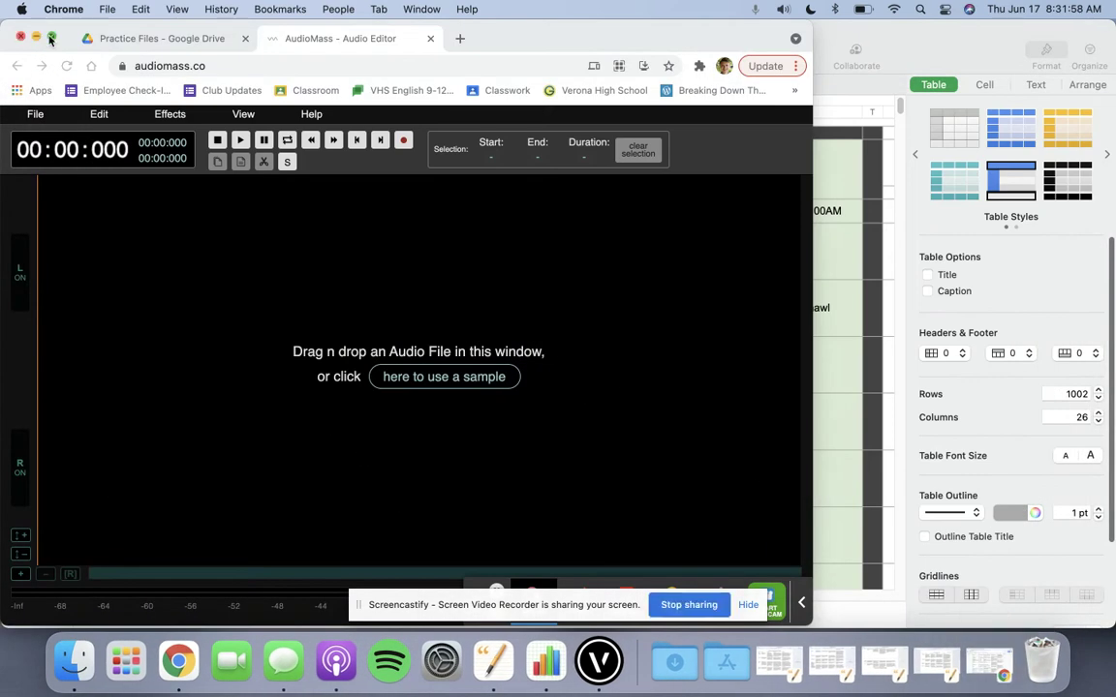
# Minimise the WSS Costume Plot spreadsheet and load Audiofile1.mp3 from the desktop into AudioMass.
pyautogui.click(869, 56)
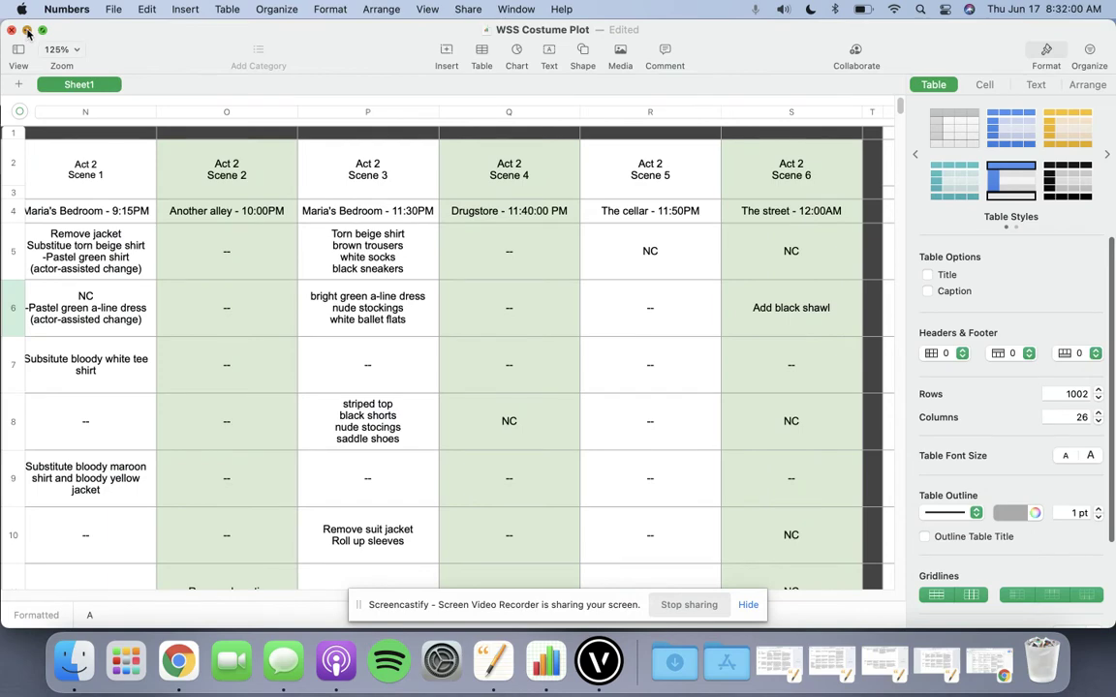
pyautogui.click(27, 31)
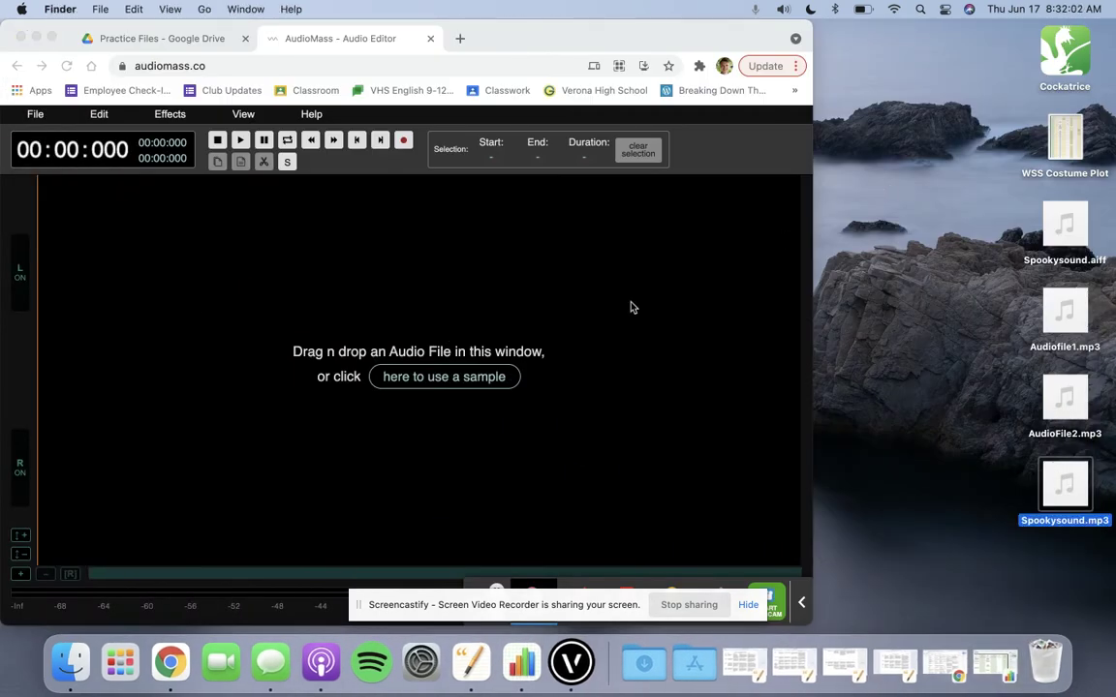
pyautogui.moveTo(1062, 312); pyautogui.dragTo(80, 293)
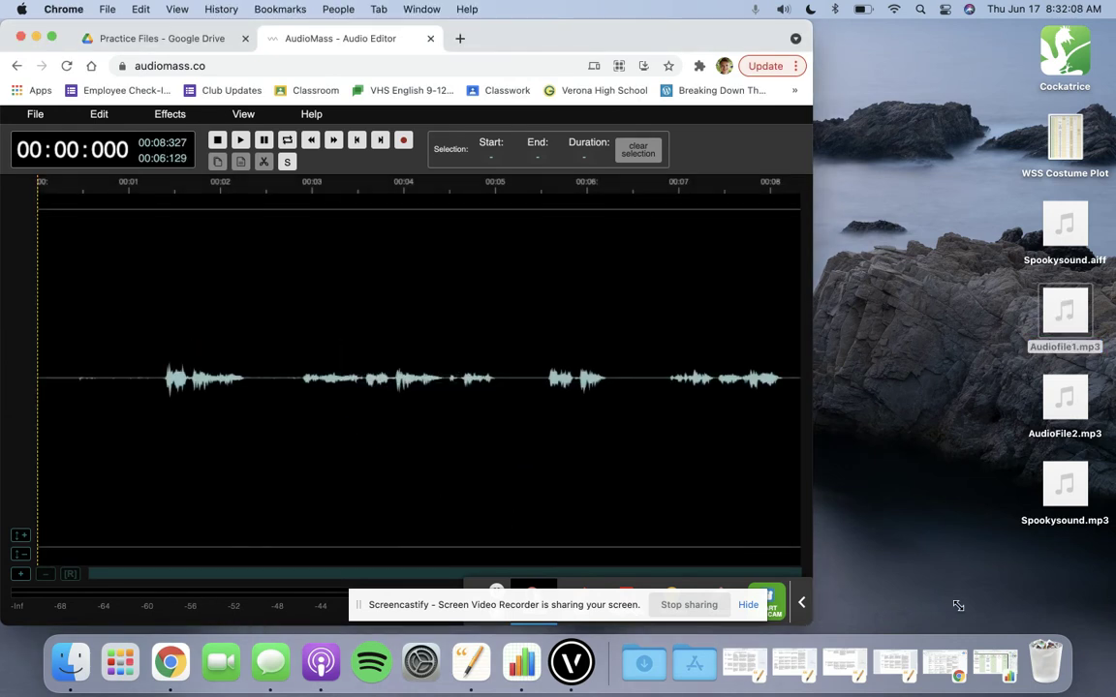
# Widen the browser window to nearly the full screen width and play back the loaded recording.
pyautogui.moveTo(812, 549); pyautogui.dragTo(1104, 549)
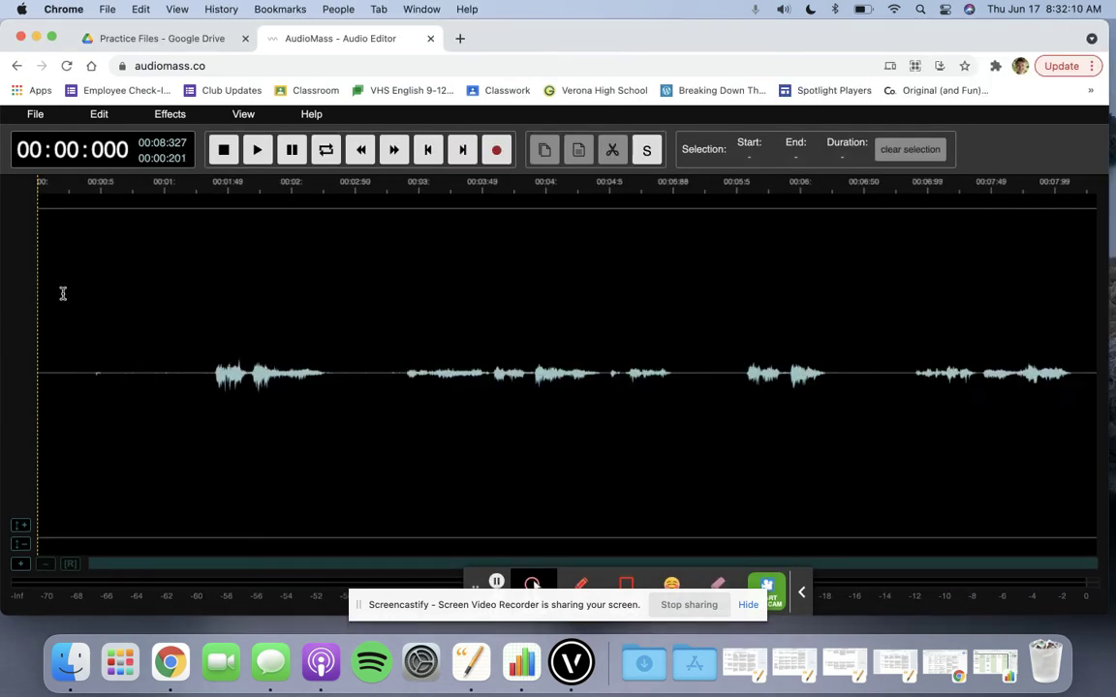
pyautogui.press('space')
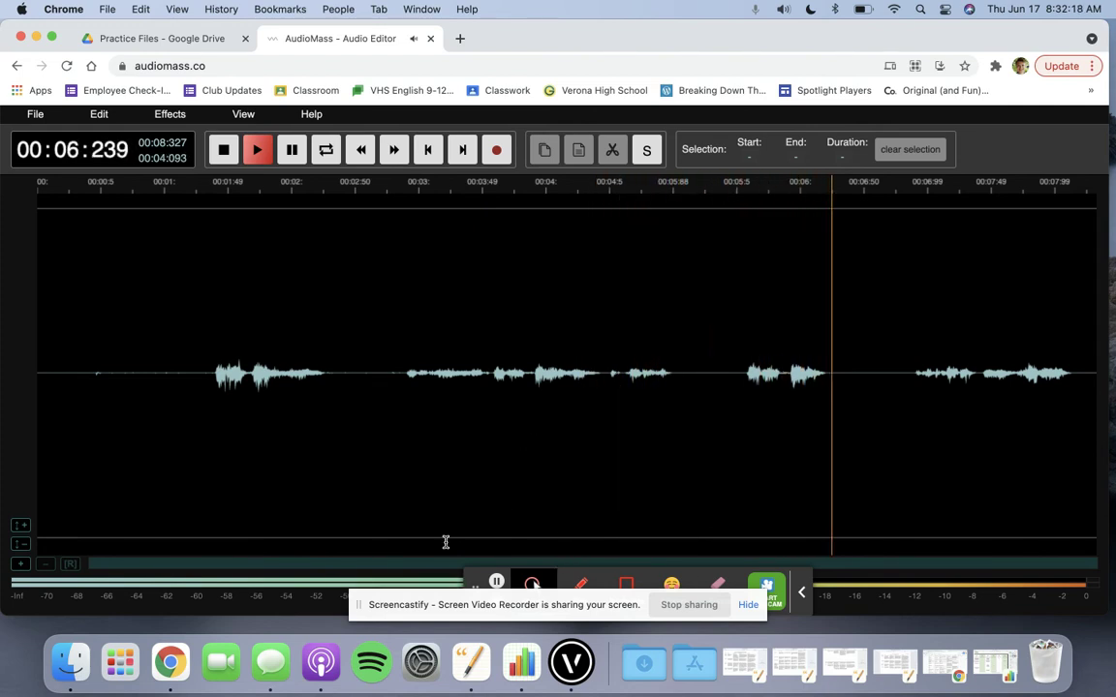
pyautogui.press('space')
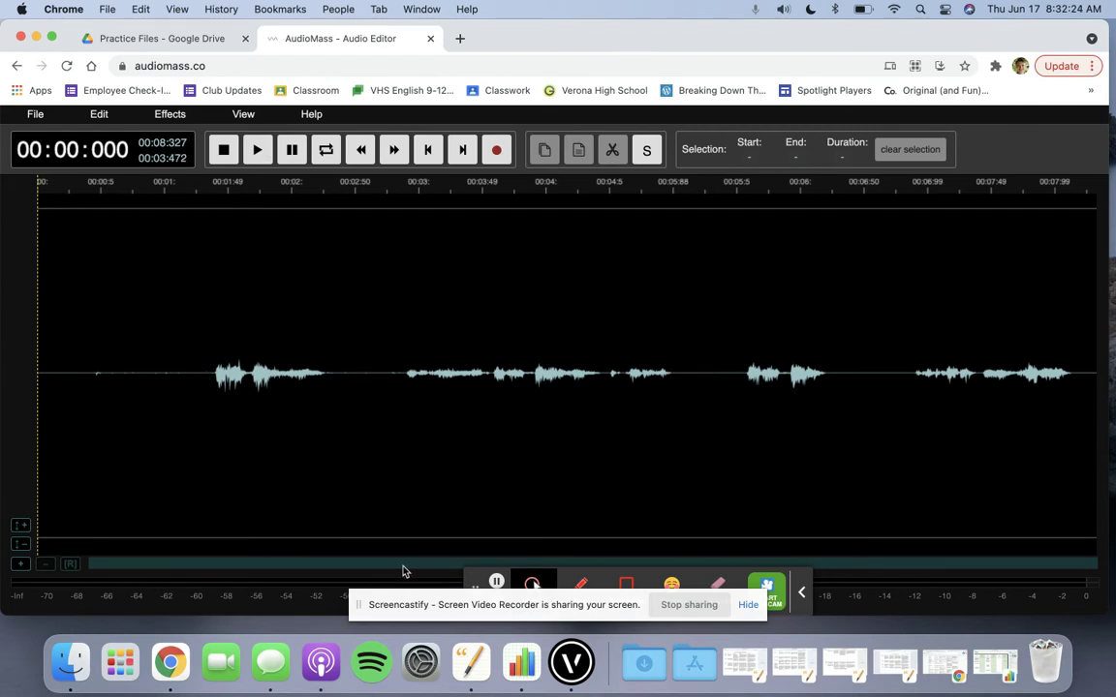
# Cut the silence at the start of the recording, from 0 to about 1.365 seconds.
pyautogui.moveTo(745, 358); pyautogui.dragTo(963, 341)
pyautogui.click(963, 341)
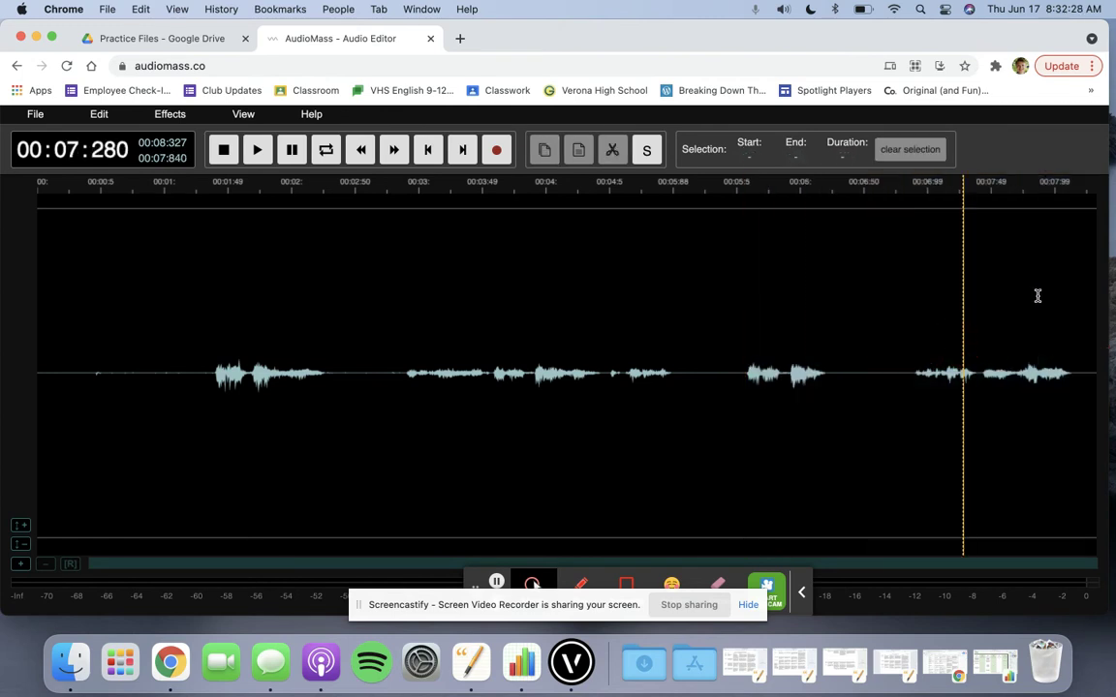
pyautogui.moveTo(1081, 320); pyautogui.dragTo(17, 408)
pyautogui.click(187, 373)
pyautogui.click(207, 355)
pyautogui.click(210, 353)
pyautogui.moveTo(210, 352); pyautogui.dragTo(39, 351)
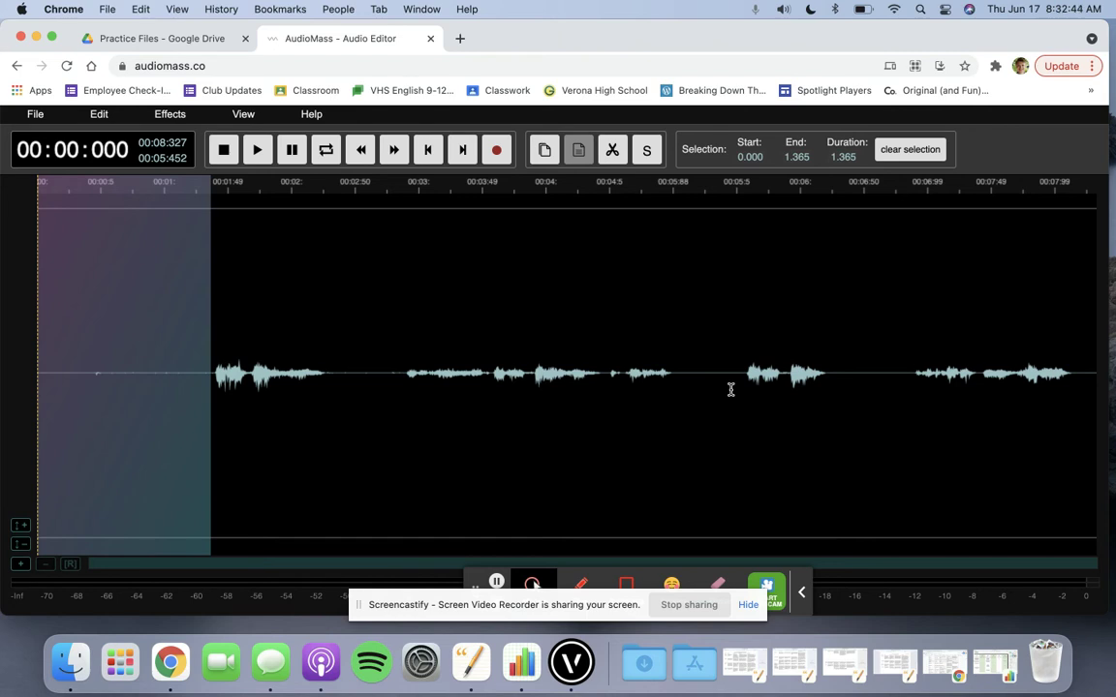
pyautogui.click(613, 150)
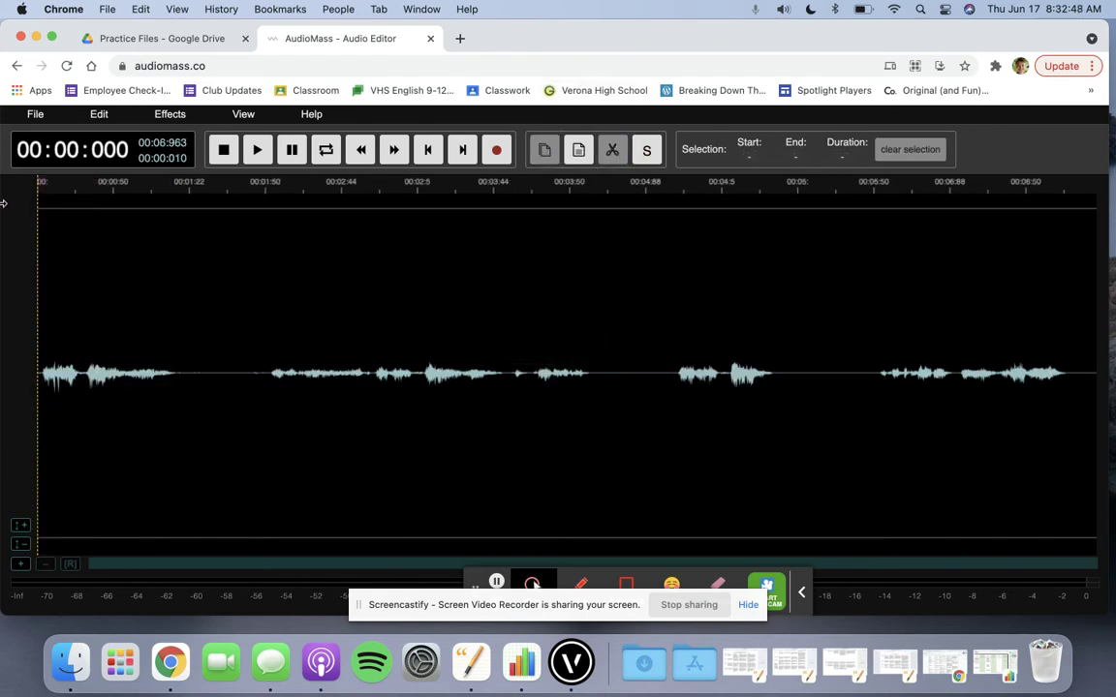
pyautogui.moveTo(37, 396); pyautogui.dragTo(48, 451)
pyautogui.moveTo(74, 375)
pyautogui.mouseDown()
pyautogui.moveTo(89, 369)
pyautogui.moveTo(80, 376)
pyautogui.mouseUp()
pyautogui.click(100, 444)
pyautogui.click(252, 463)
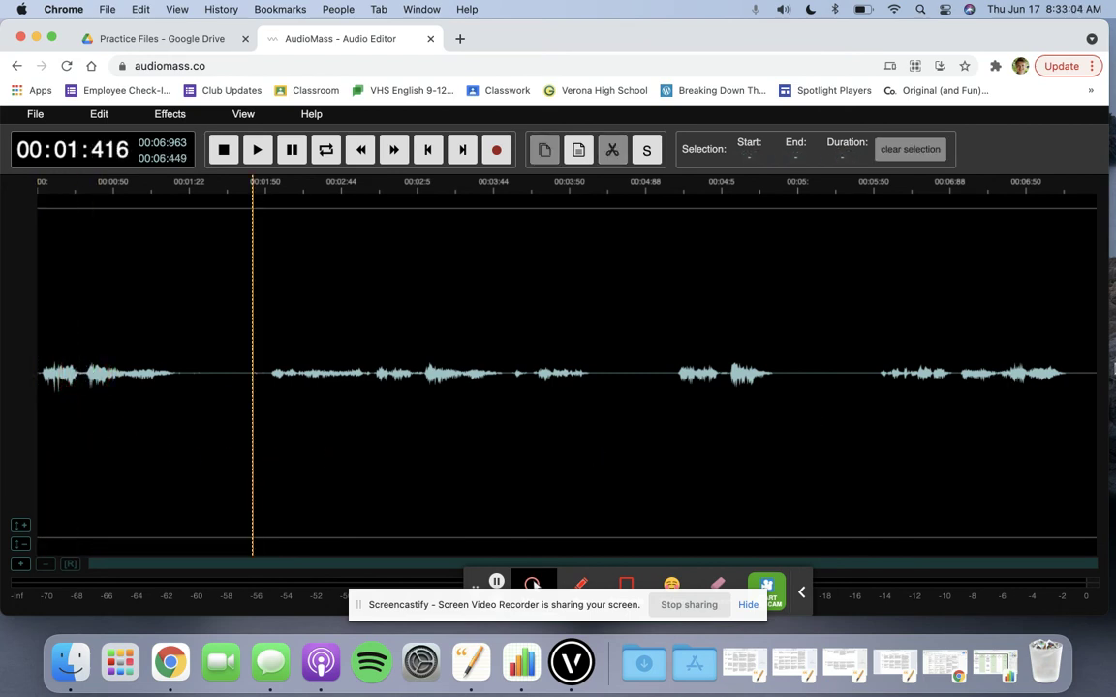
# Place the playhead at the end of the track and append AudioFile2.mp3 from the desktop to the existing track.
pyautogui.click(1095, 377)
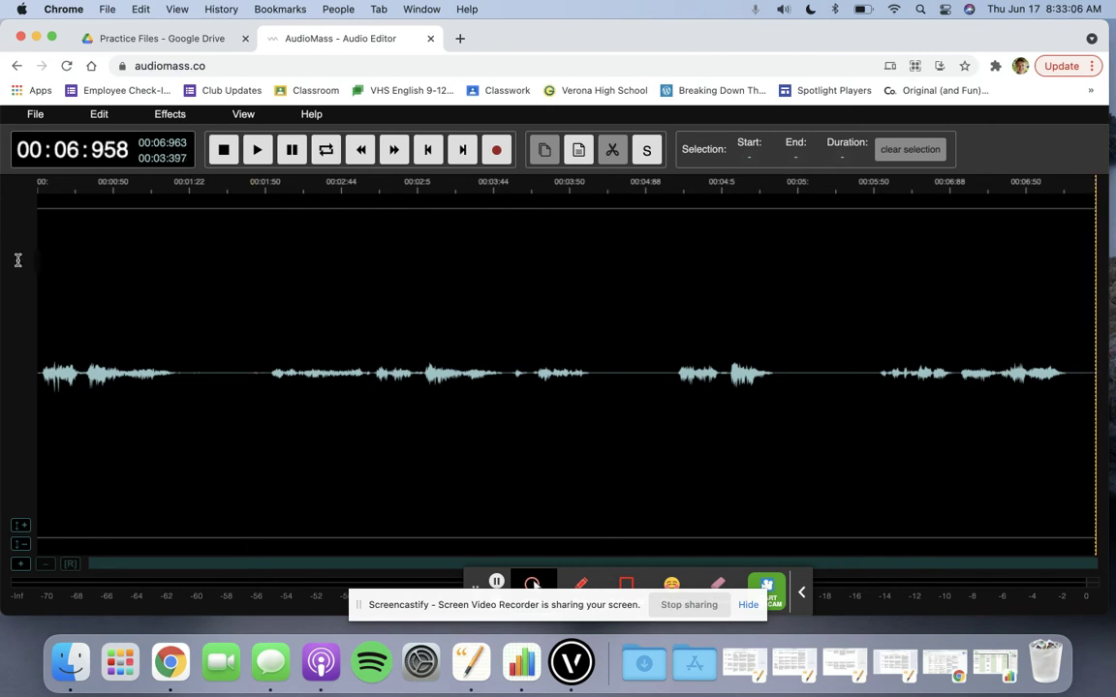
pyautogui.click(30, 118)
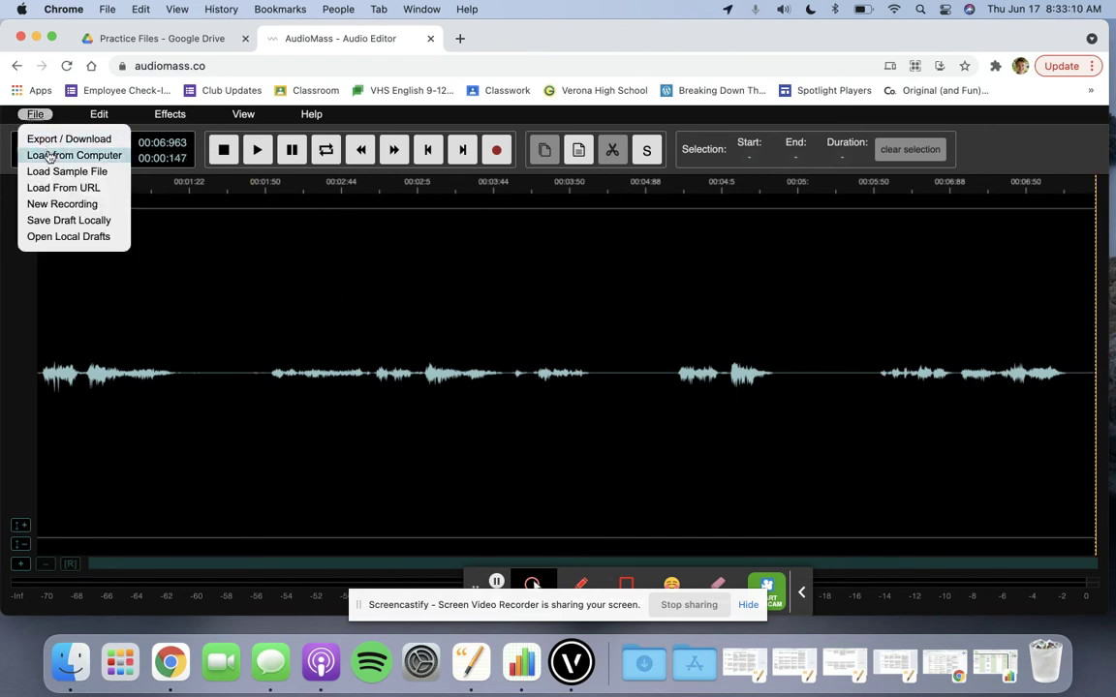
pyautogui.click(48, 157)
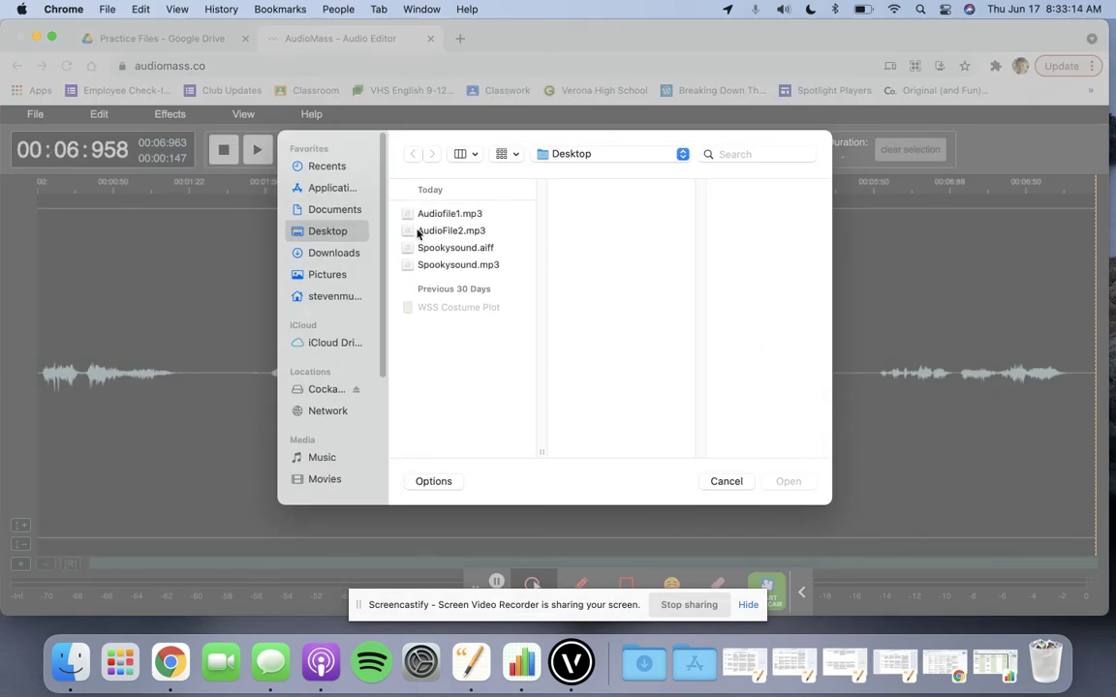
pyautogui.click(417, 233)
pyautogui.press('Return')
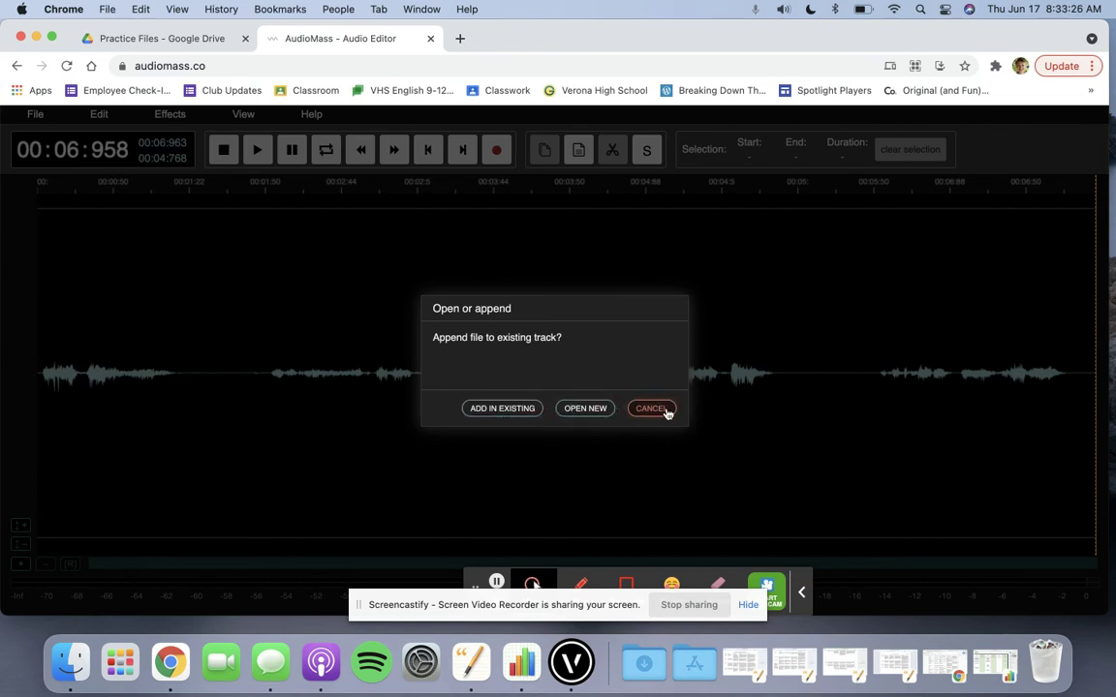
pyautogui.click(471, 412)
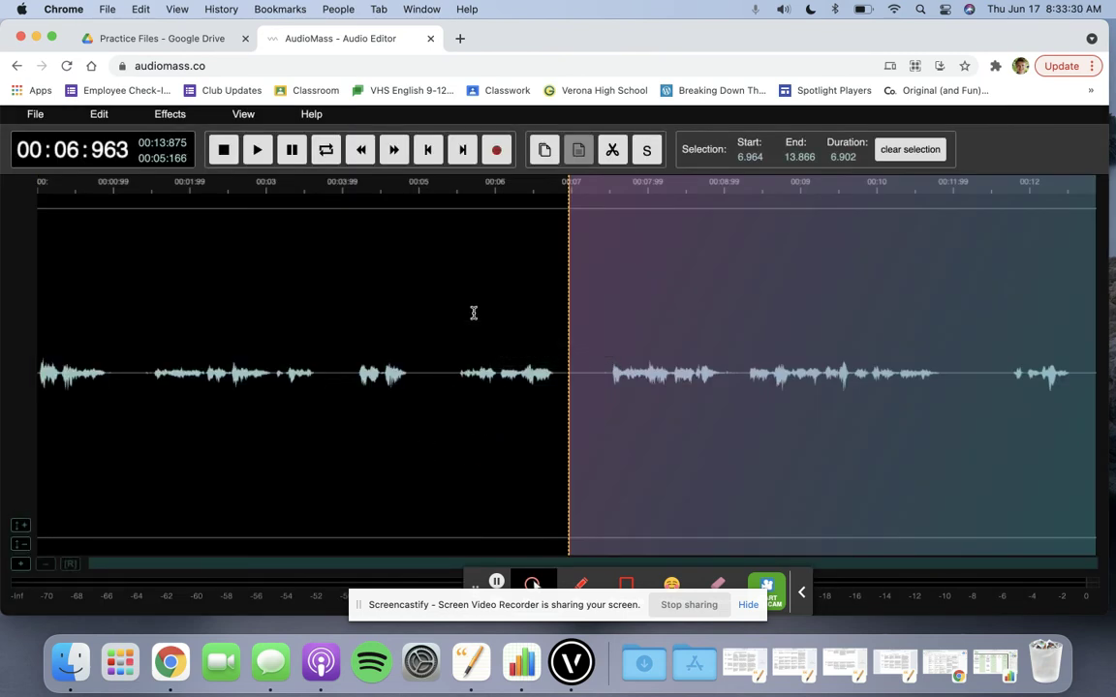
# Play the combined track from about 4.49 seconds to check the transition between the two recordings, and stop playback.
pyautogui.click(81, 251)
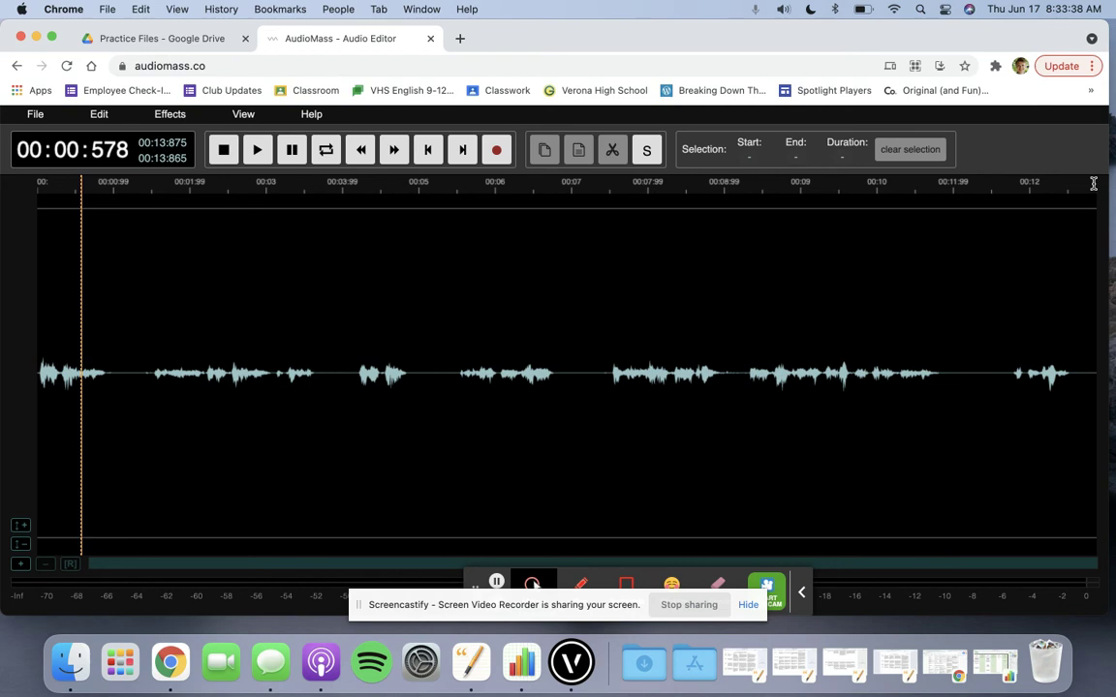
pyautogui.click(574, 373)
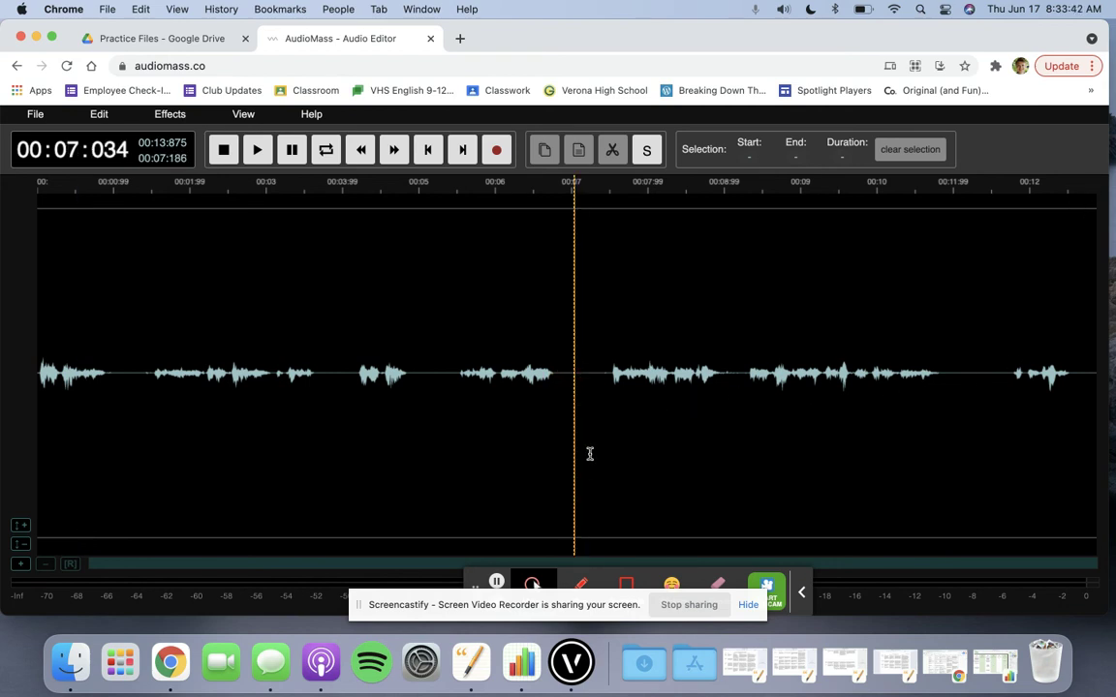
pyautogui.moveTo(576, 371); pyautogui.dragTo(567, 423)
pyautogui.click(380, 399)
pyautogui.press('super+space')
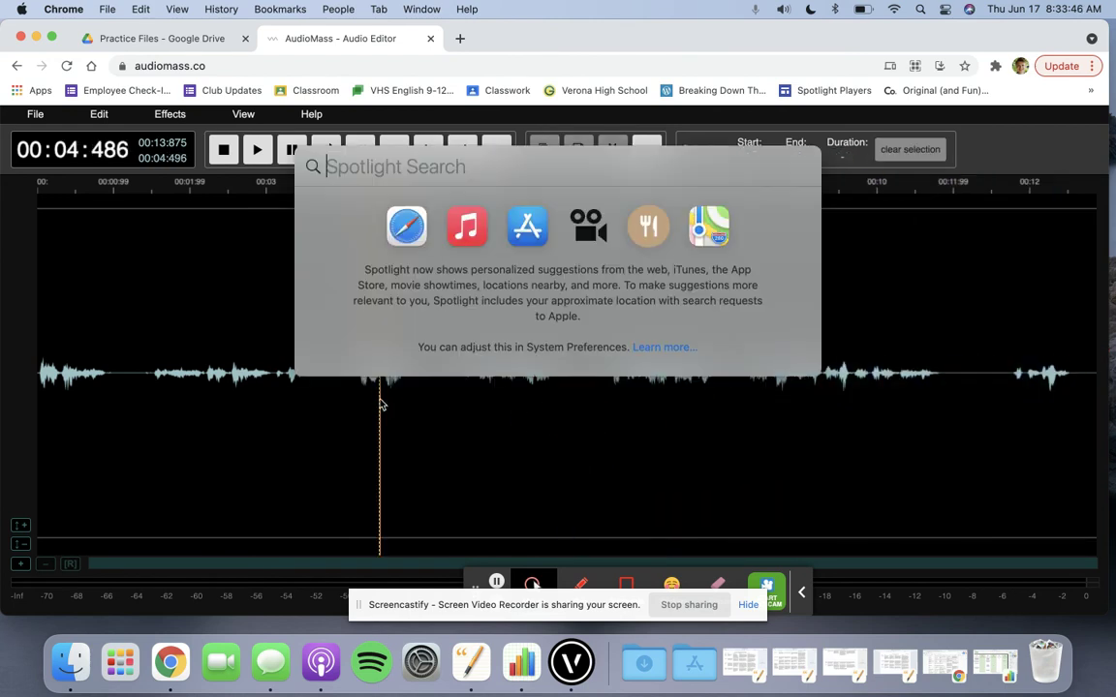
pyautogui.press('Escape')
pyautogui.press('space')
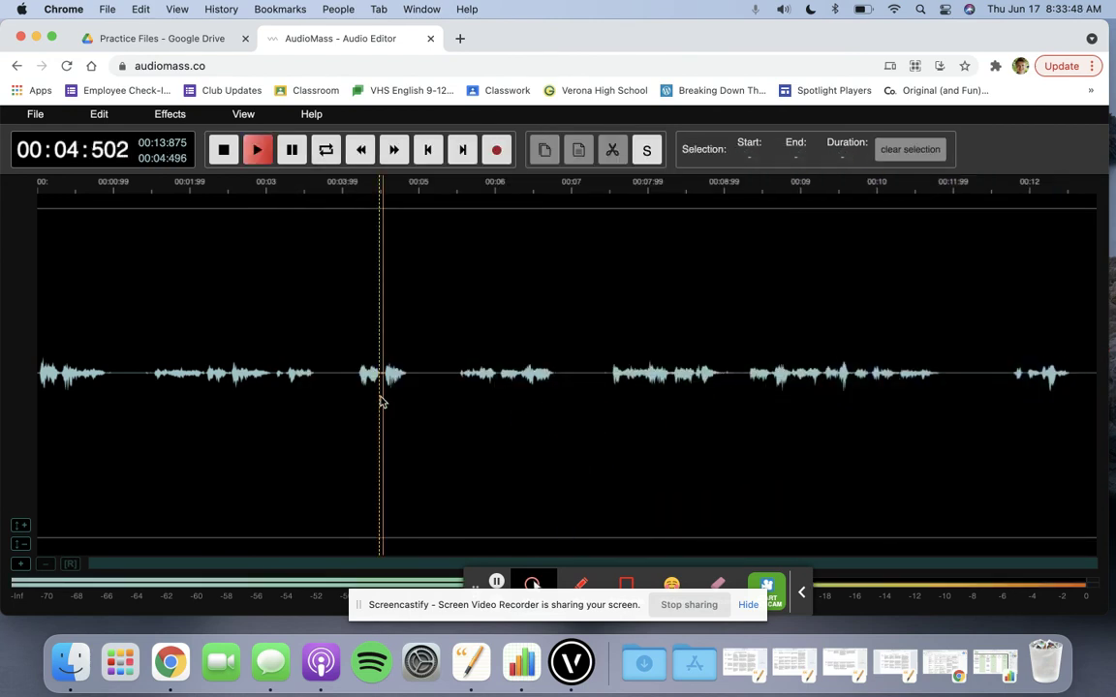
pyautogui.scroll(3, 379, 402)
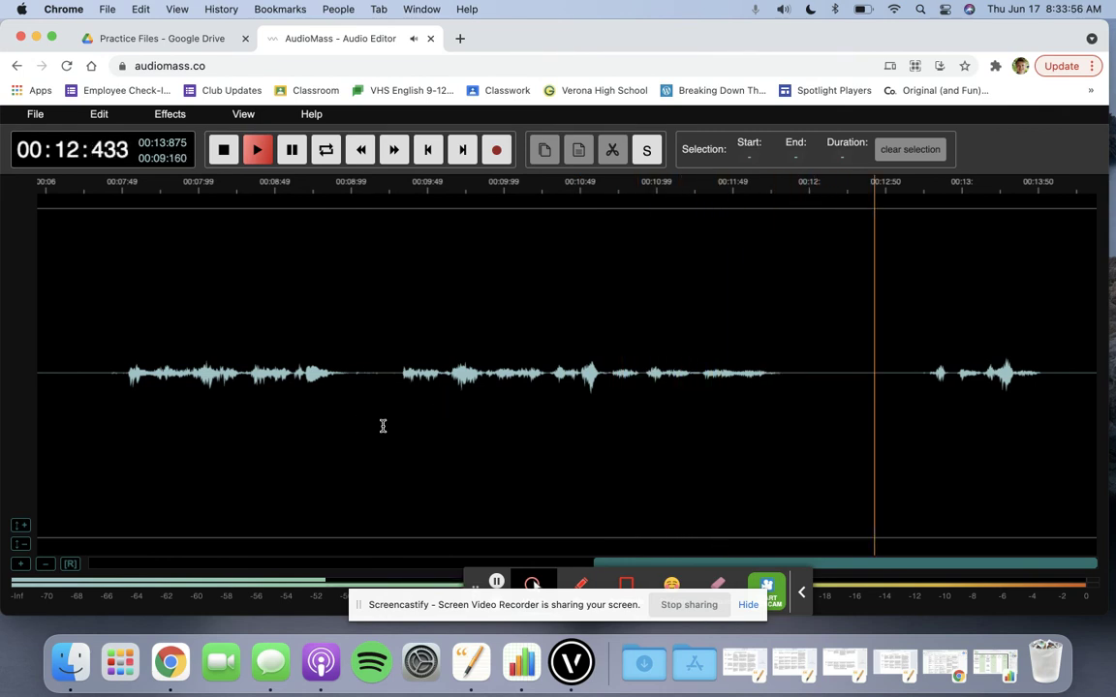
pyautogui.click(417, 563)
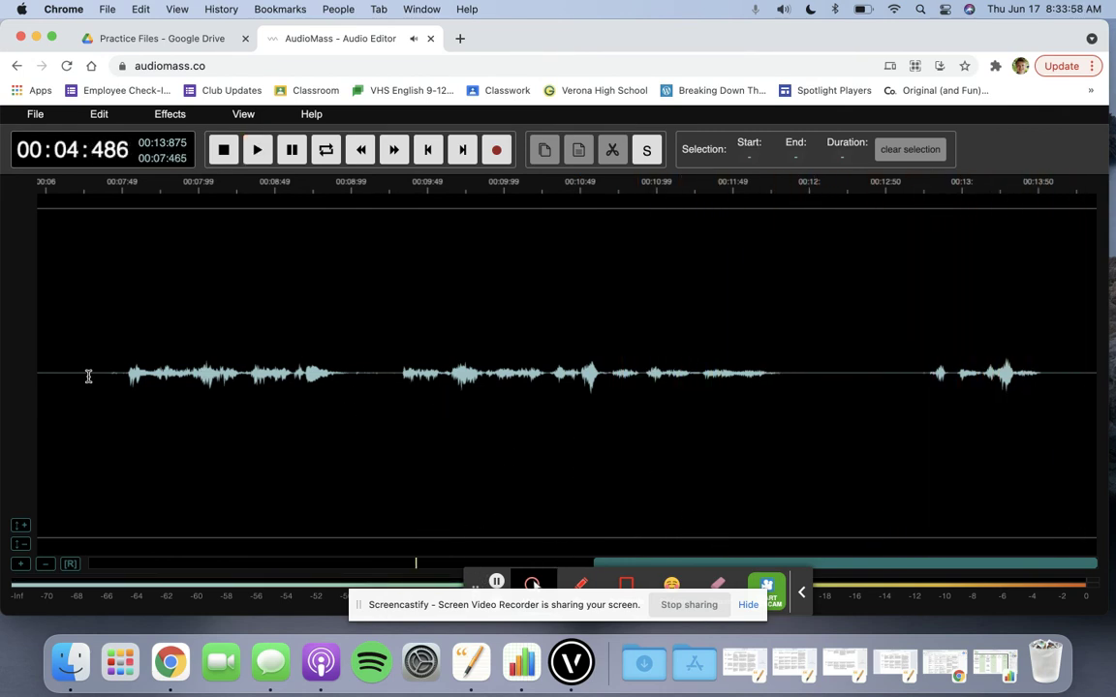
pyautogui.scroll(5, 382, 349)
pyautogui.scroll(-5, 395, 346)
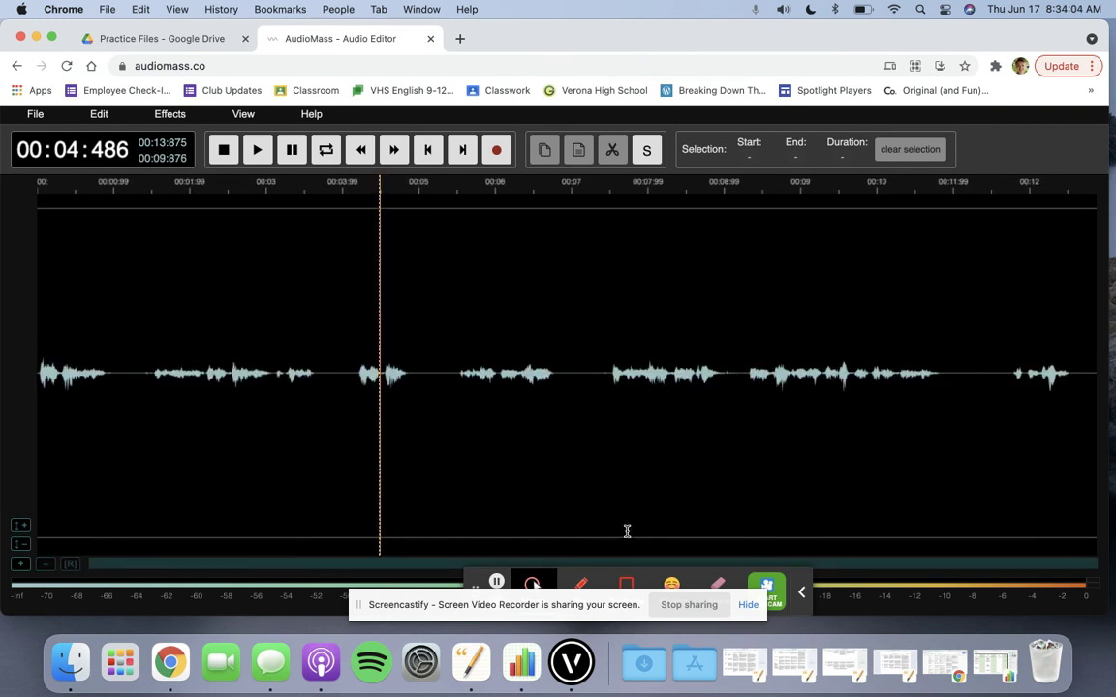
# Cut the silent gap between the two recordings, from about 7.105 to 7.380 seconds.
pyautogui.moveTo(579, 373); pyautogui.dragTo(600, 380)
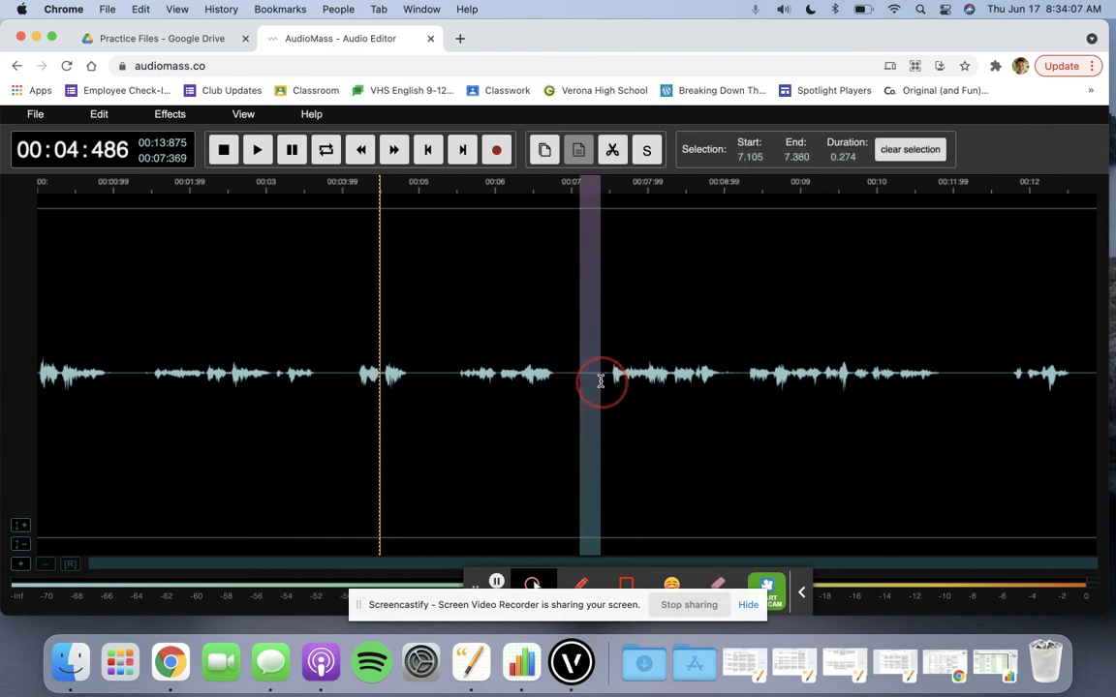
pyautogui.click(612, 152)
pyautogui.click(640, 478)
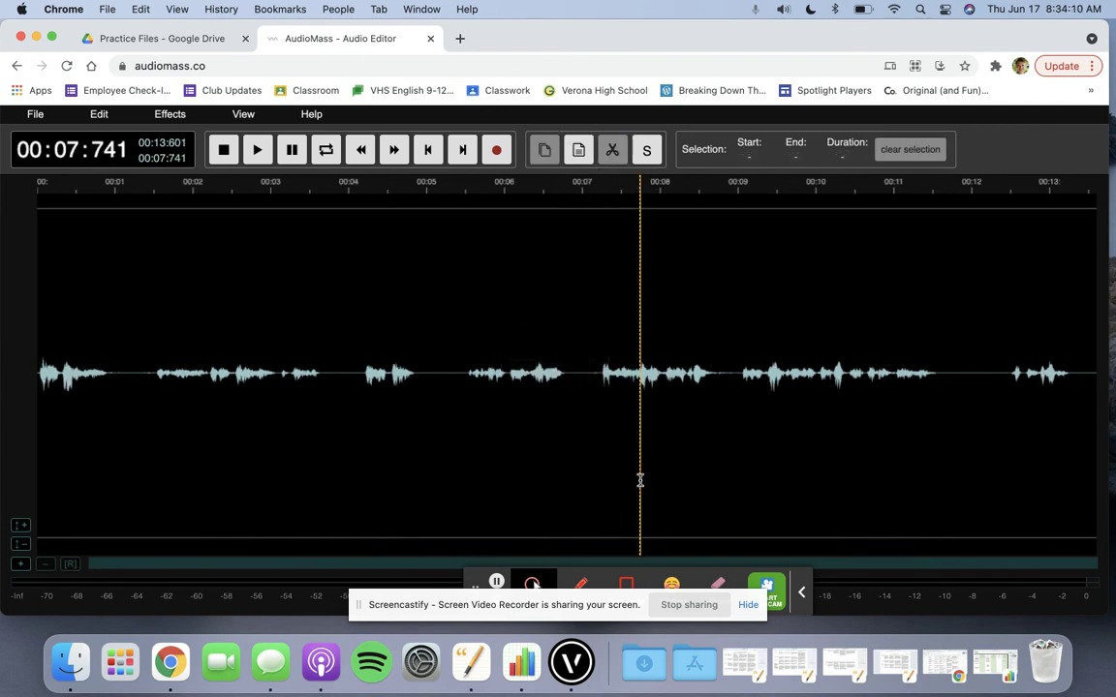
# Load the editor's built-in sample audio file.
pyautogui.click(43, 115)
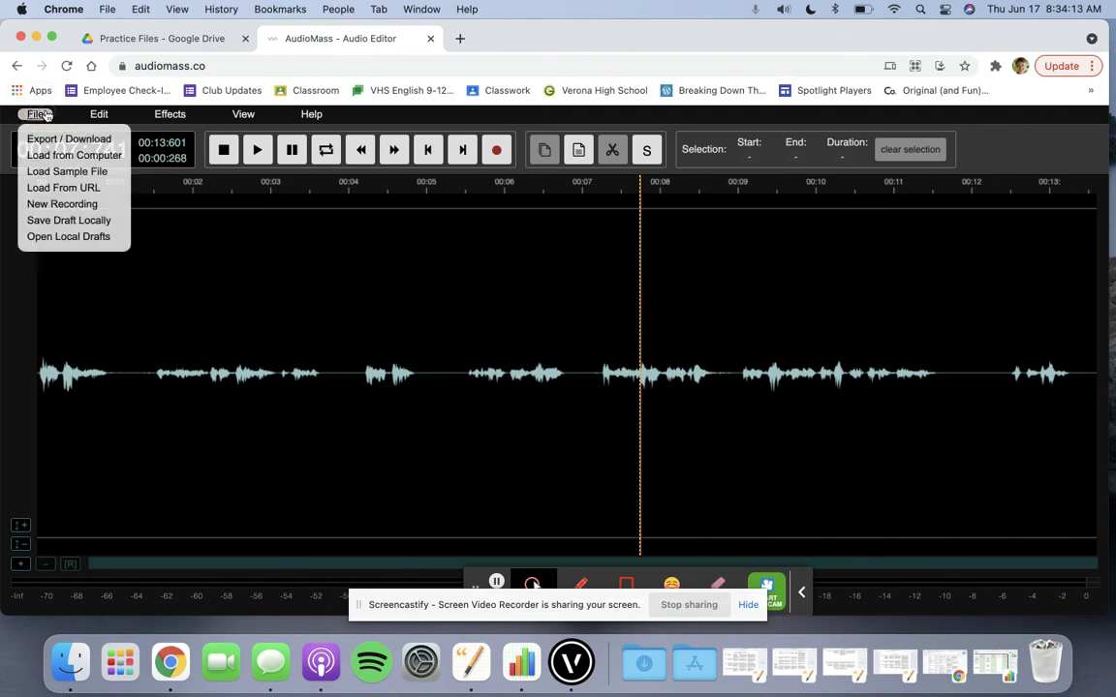
pyautogui.click(70, 171)
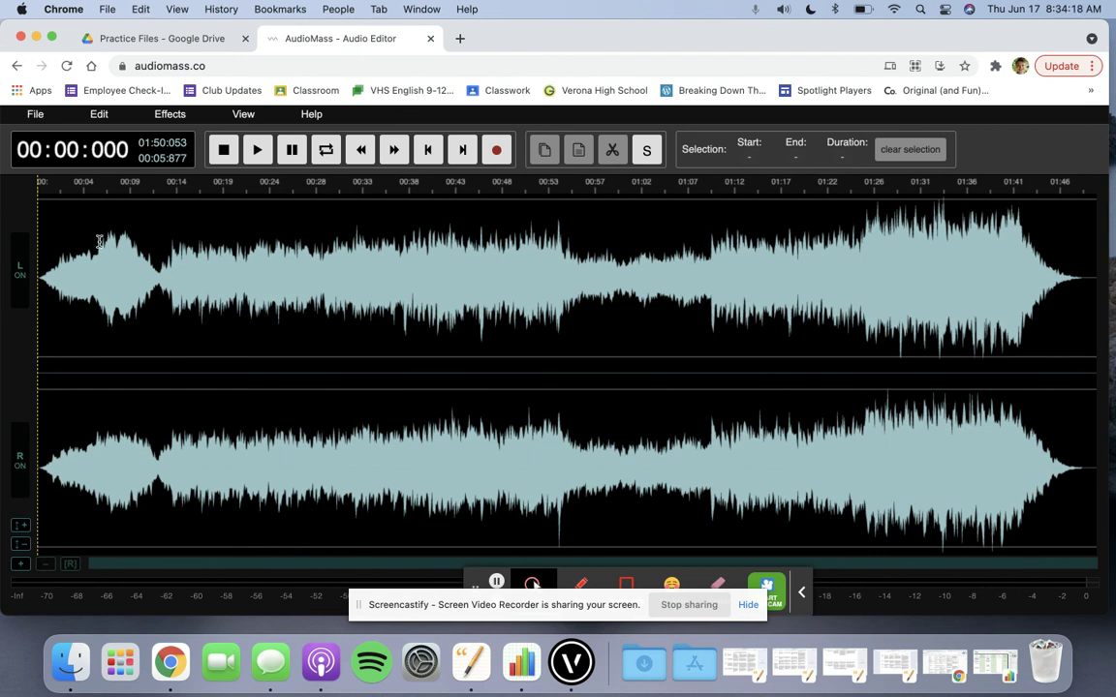
pyautogui.click(43, 119)
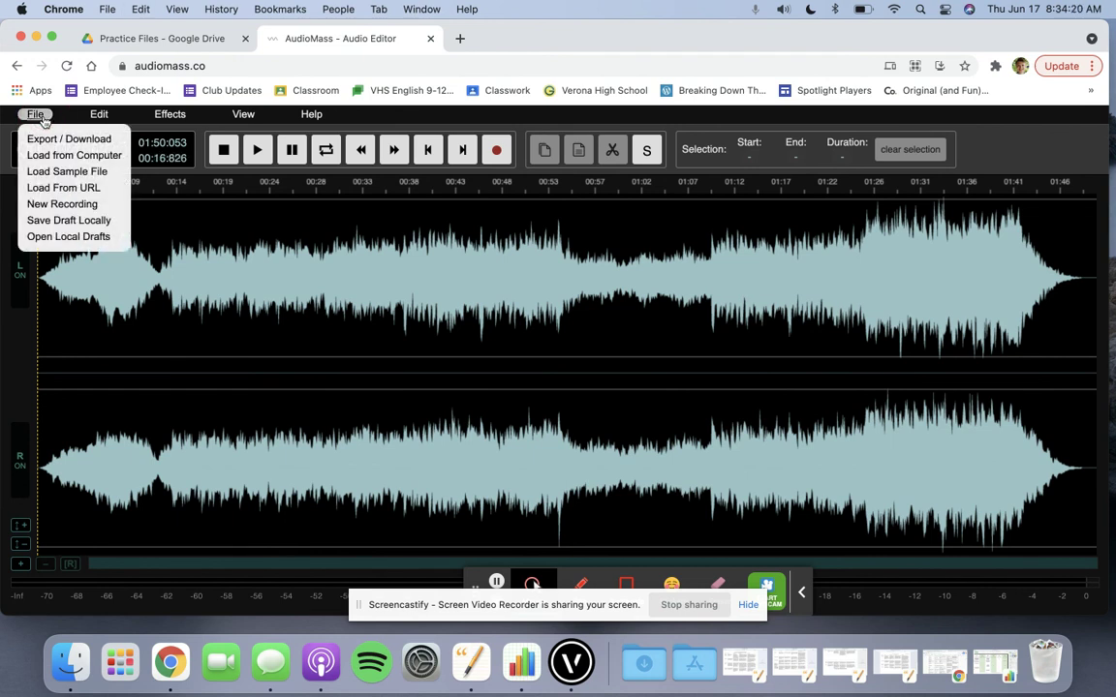
pyautogui.click(78, 156)
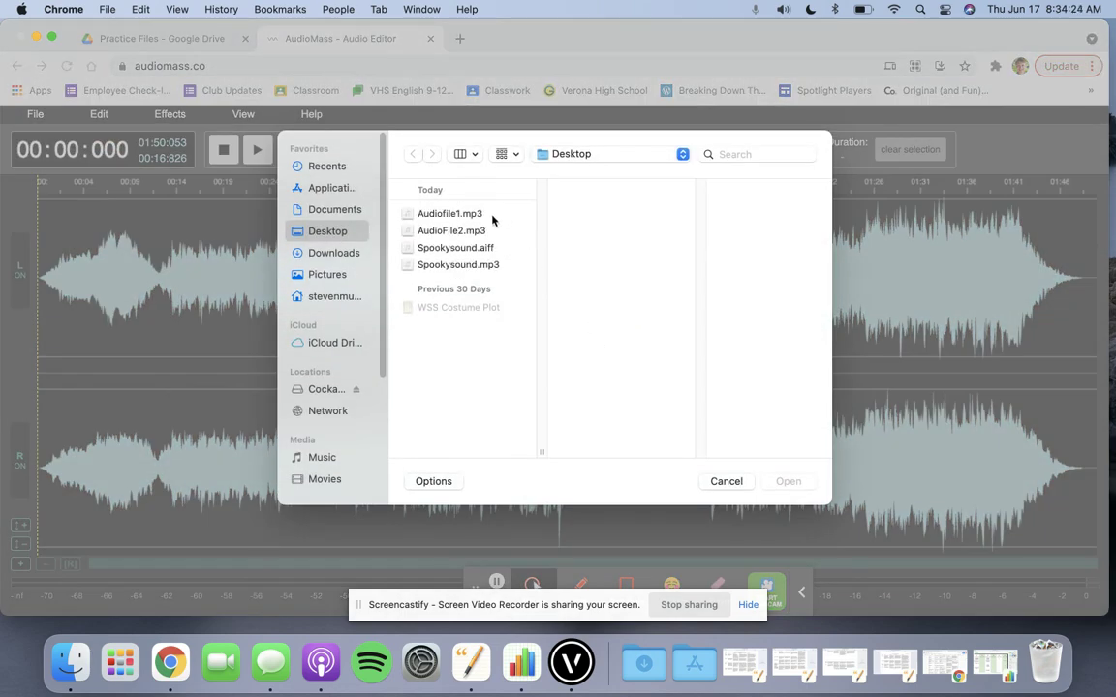
pyautogui.click(489, 215)
pyautogui.click(724, 483)
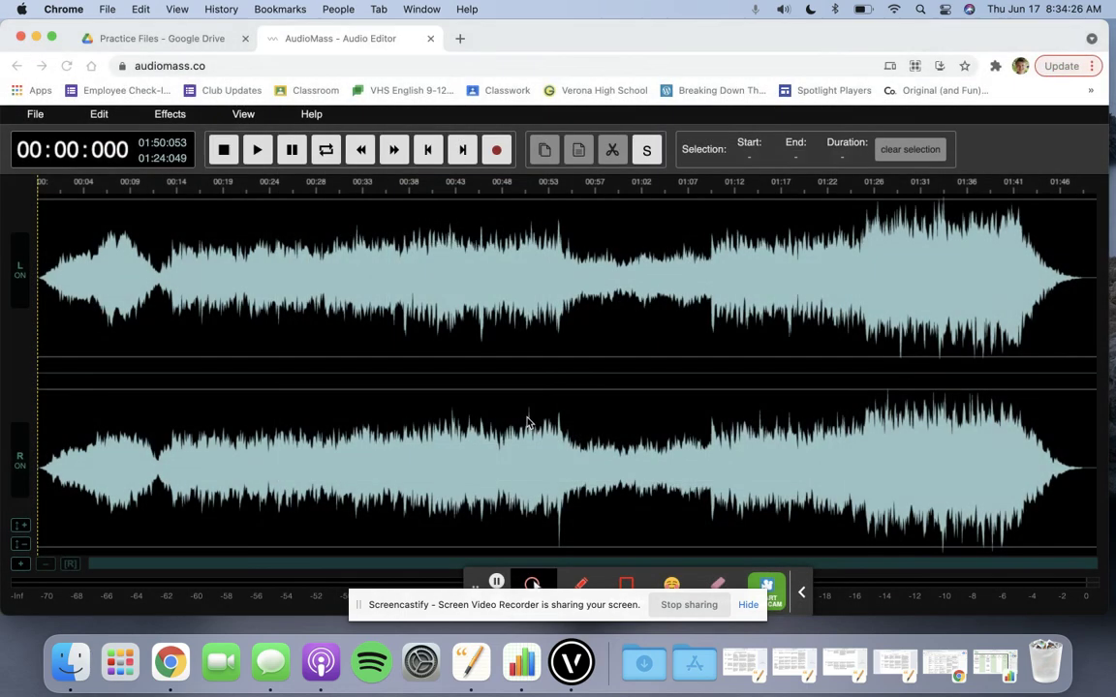